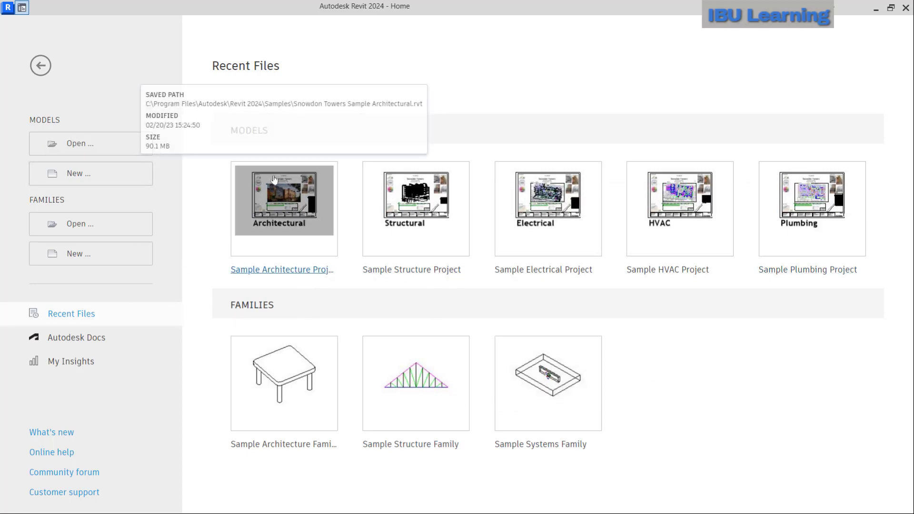
# Review the built-in templates for a new model and the template files in the English folder, and cancel creating the project
pyautogui.click(84, 176)
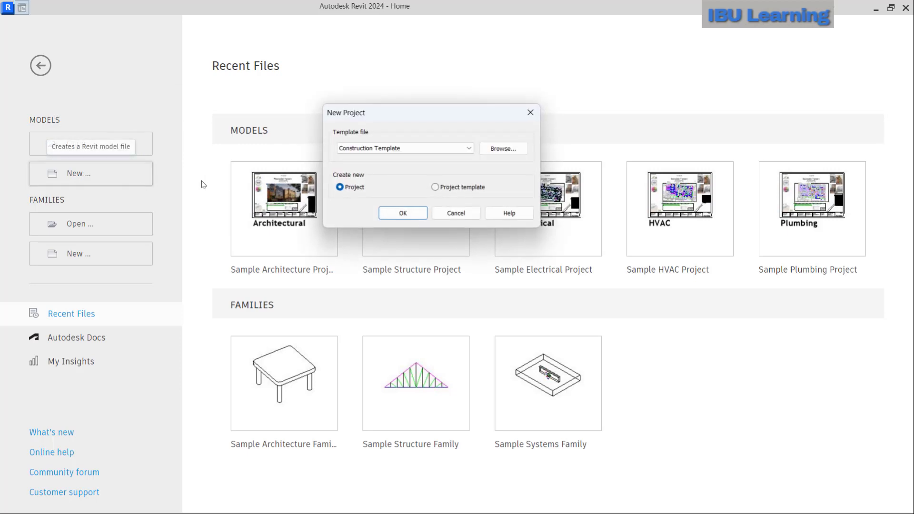
pyautogui.click(382, 148)
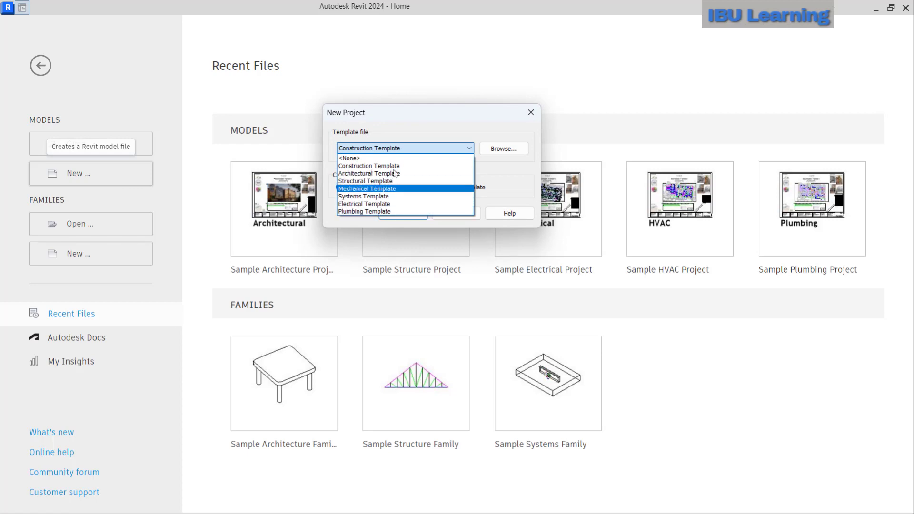
pyautogui.click(406, 148)
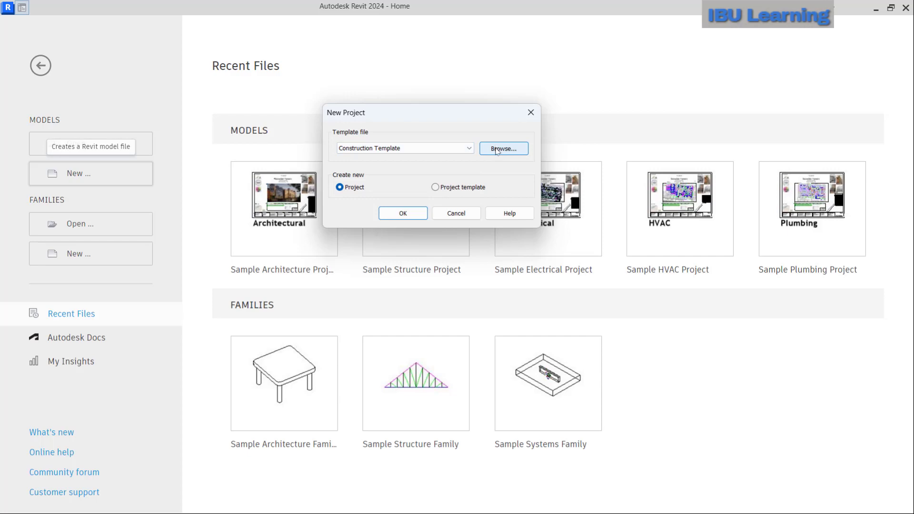
pyautogui.click(496, 150)
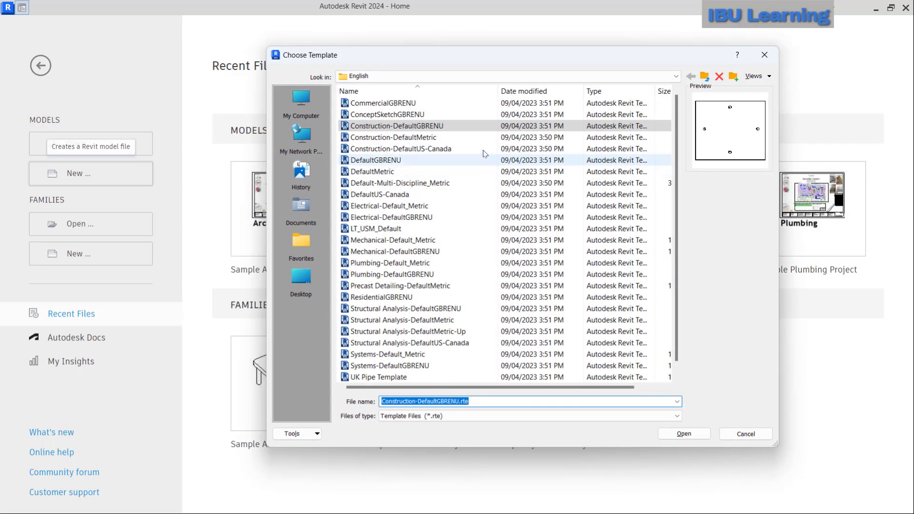
pyautogui.scroll(-1, 678, 129)
pyautogui.scroll(1, 676, 115)
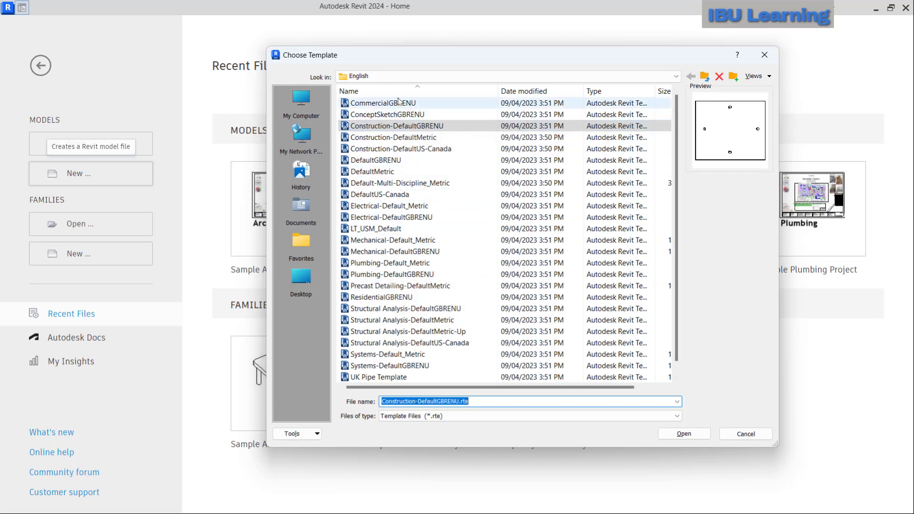
pyautogui.click(410, 194)
pyautogui.scroll(-1, 434, 247)
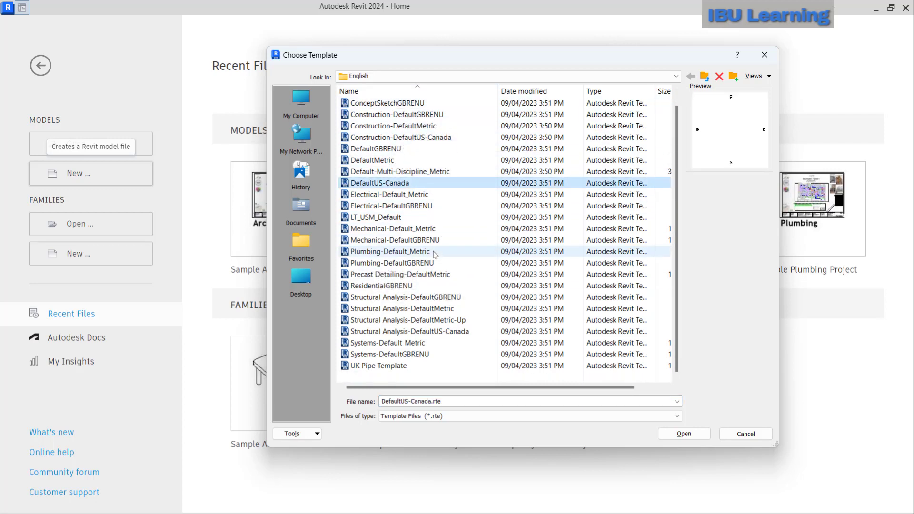
pyautogui.click(764, 56)
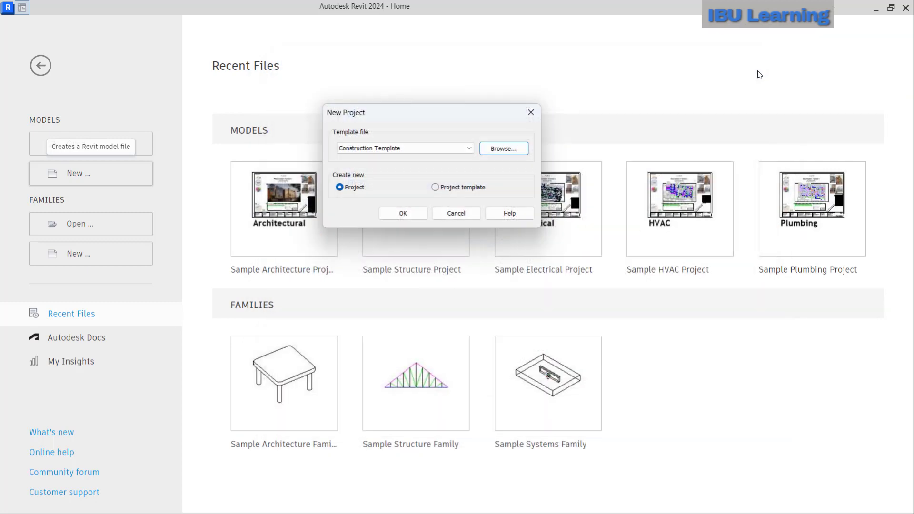
pyautogui.click(455, 214)
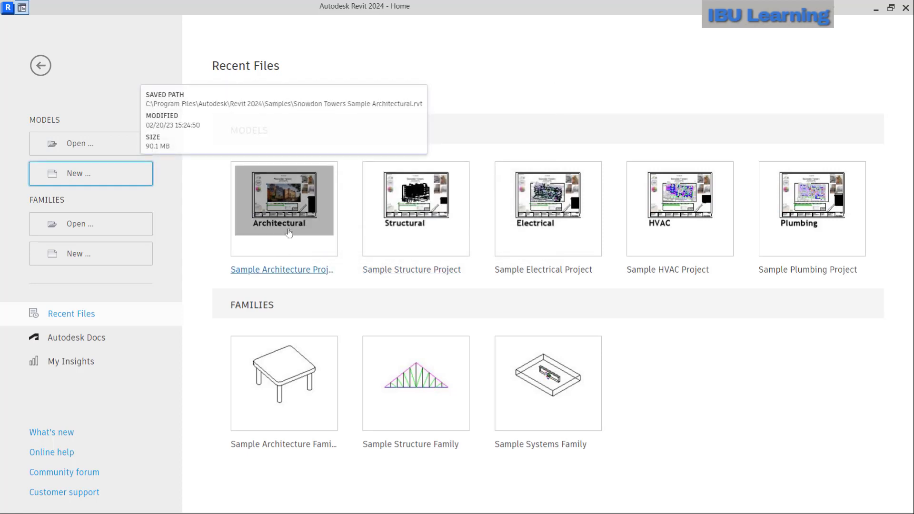
# Open the Sample Architecture Project and examine its cover sheet, including the main image, usage notes and consultant blocks
pyautogui.click(288, 247)
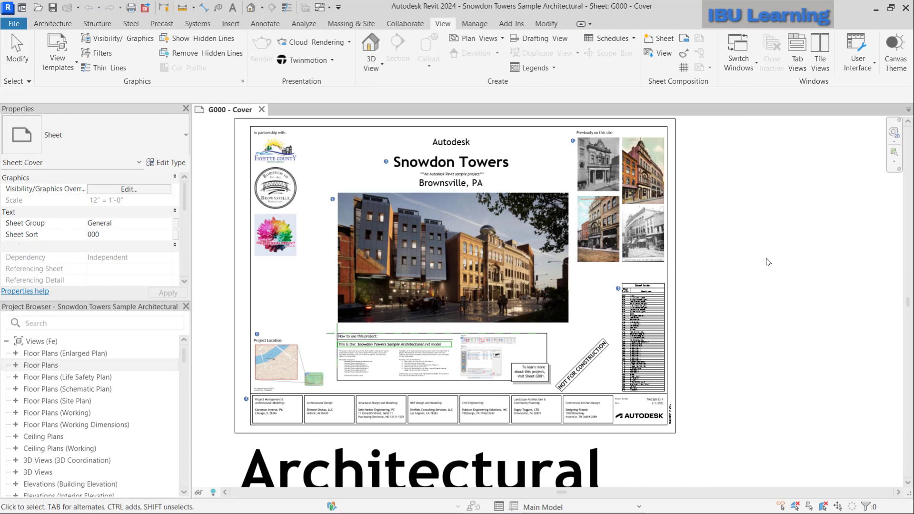
pyautogui.scroll(2, 654, 243)
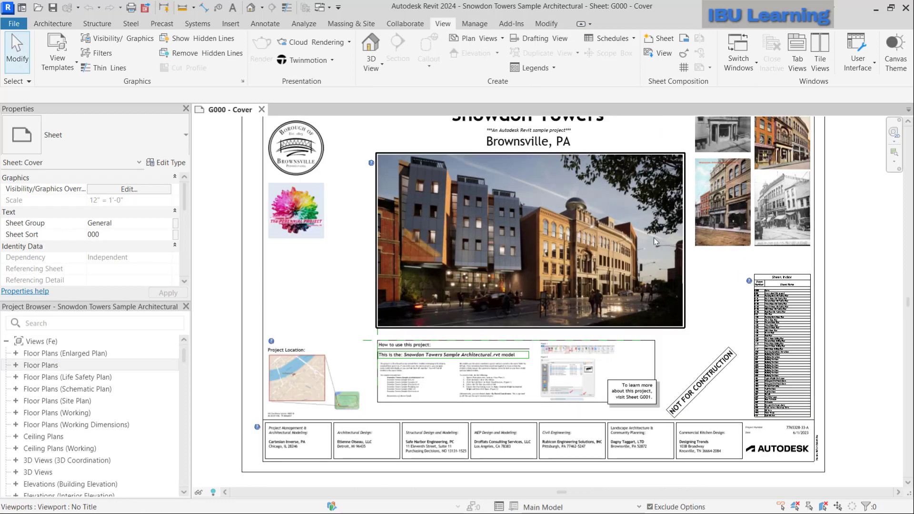
pyautogui.moveTo(690, 214); pyautogui.dragTo(678, 286, button='middle')
pyautogui.scroll(-2, 570, 255)
pyautogui.scroll(4, 610, 393)
pyautogui.moveTo(623, 353); pyautogui.dragTo(612, 239, button='middle')
pyautogui.moveTo(395, 322); pyautogui.dragTo(554, 297, button='middle')
pyautogui.moveTo(426, 311); pyautogui.dragTo(446, 305, button='middle')
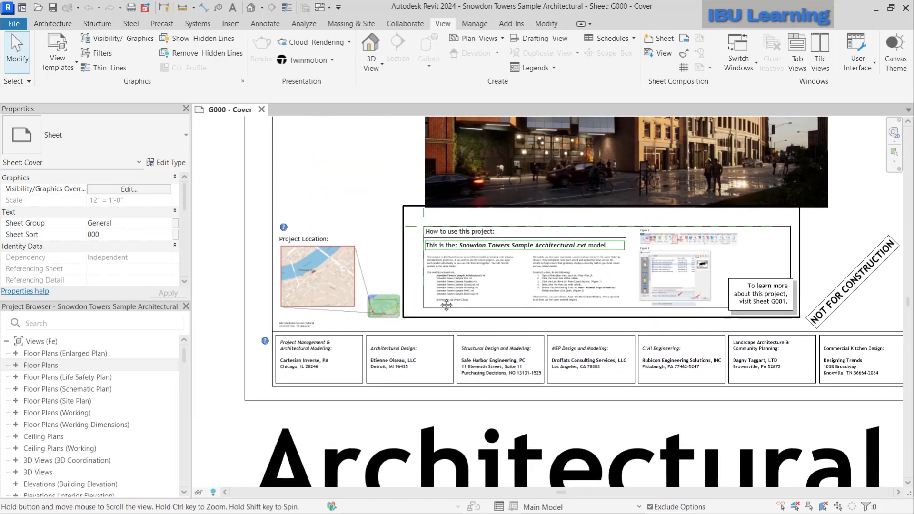
pyautogui.scroll(-2, 425, 294)
pyautogui.moveTo(802, 272); pyautogui.dragTo(821, 331, button='middle')
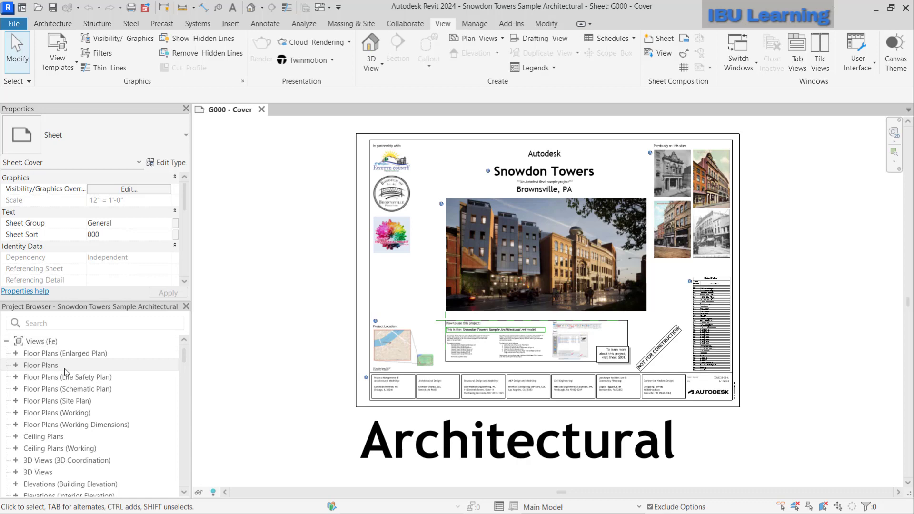
# Check the browser organization schemes available for the project's views and close the settings
pyautogui.rightClick(50, 344)
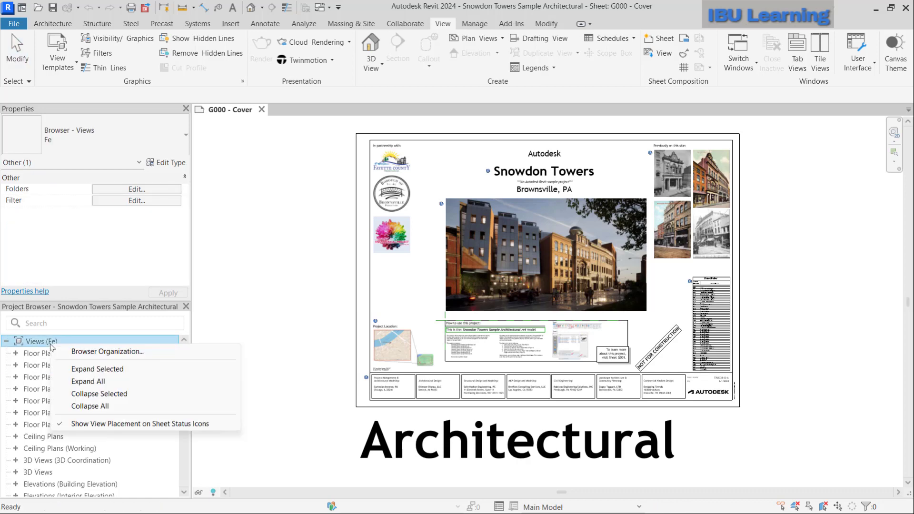
pyautogui.click(80, 352)
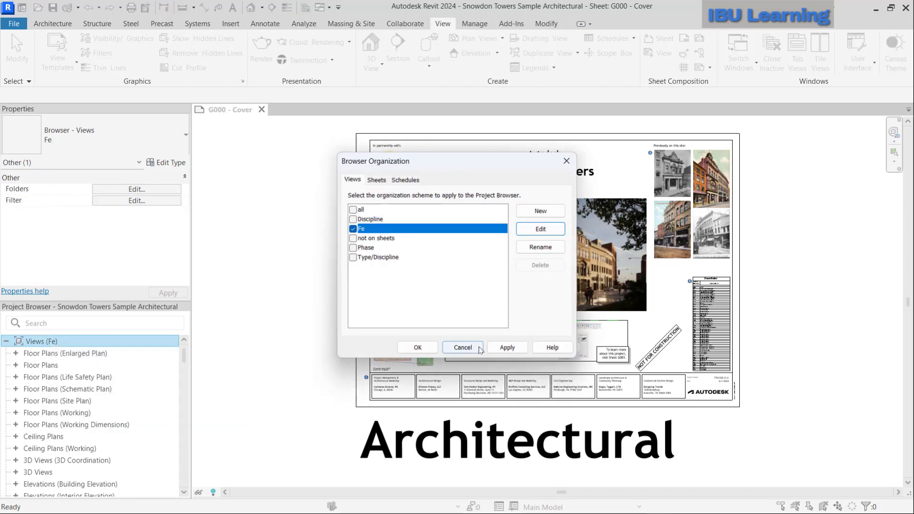
pyautogui.click(462, 347)
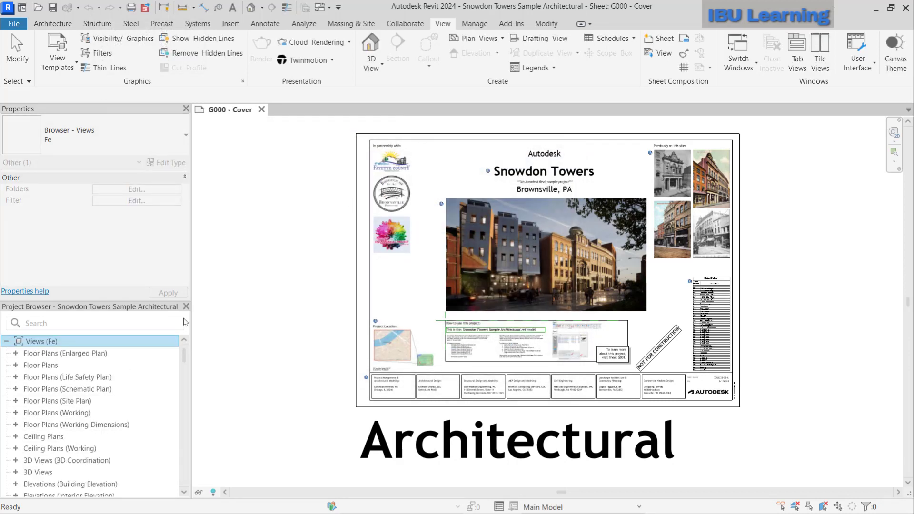
# Expand the Floor Plans group, open the L1 floor plan and inspect the drawing
pyautogui.click(16, 365)
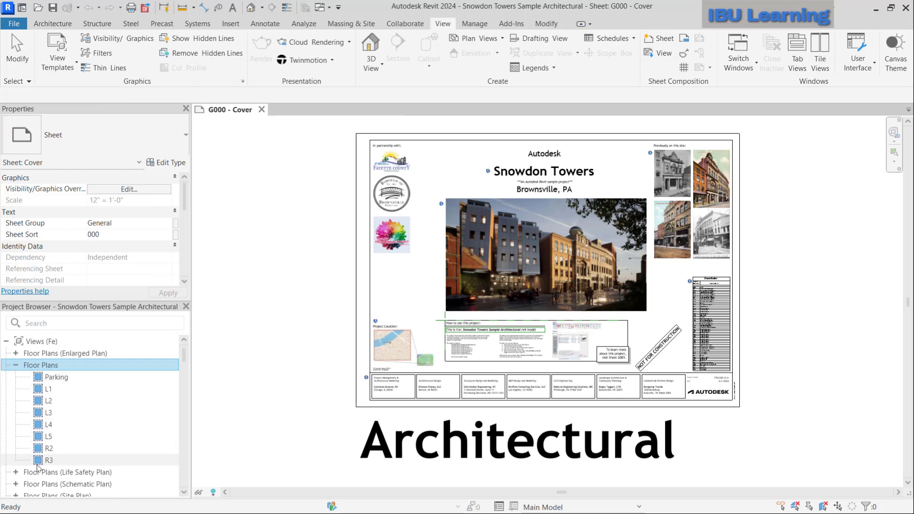
pyautogui.doubleClick(57, 391)
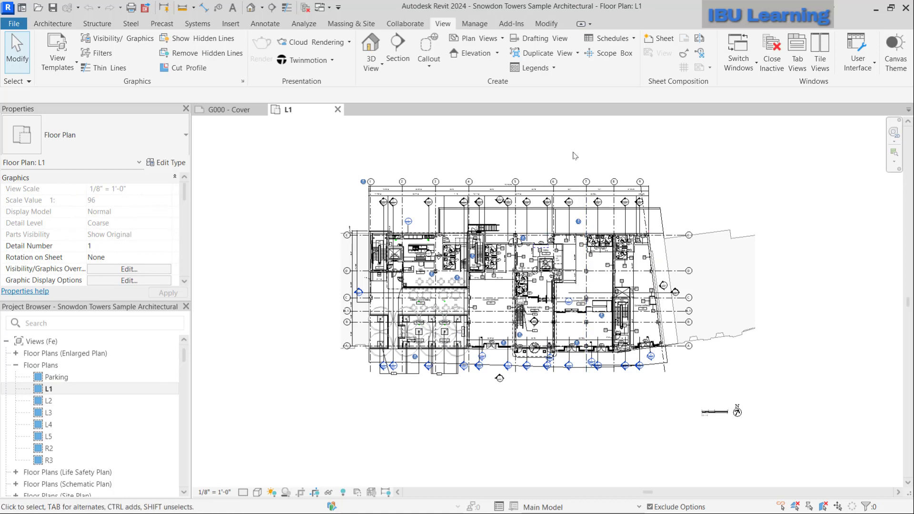
pyautogui.scroll(1, 548, 261)
pyautogui.scroll(2, 546, 262)
pyautogui.moveTo(510, 258); pyautogui.dragTo(588, 301, button='middle')
pyautogui.scroll(-2, 466, 262)
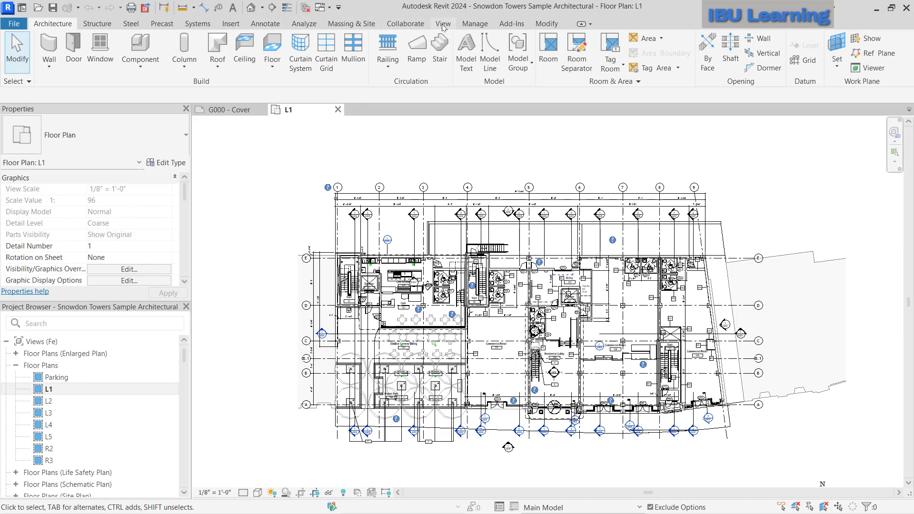
# Switch the canvas theme to dark and back to light
pyautogui.click(443, 24)
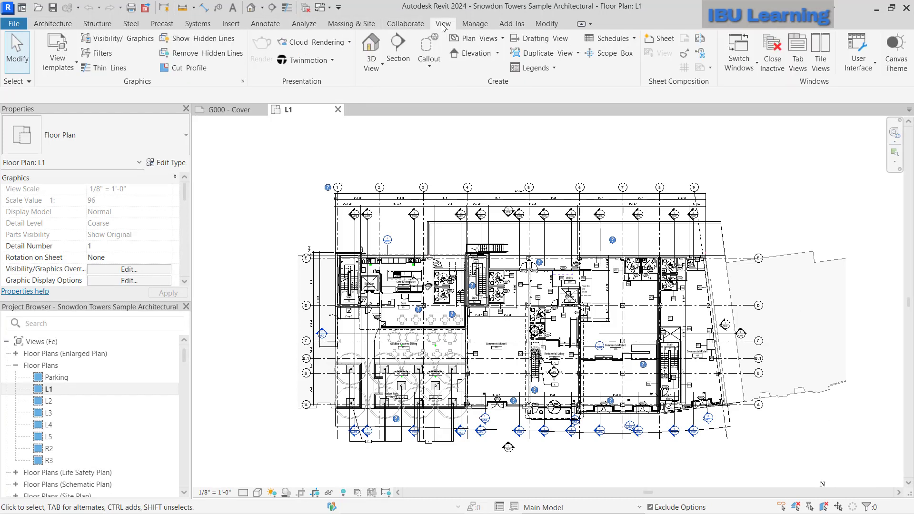
pyautogui.click(896, 54)
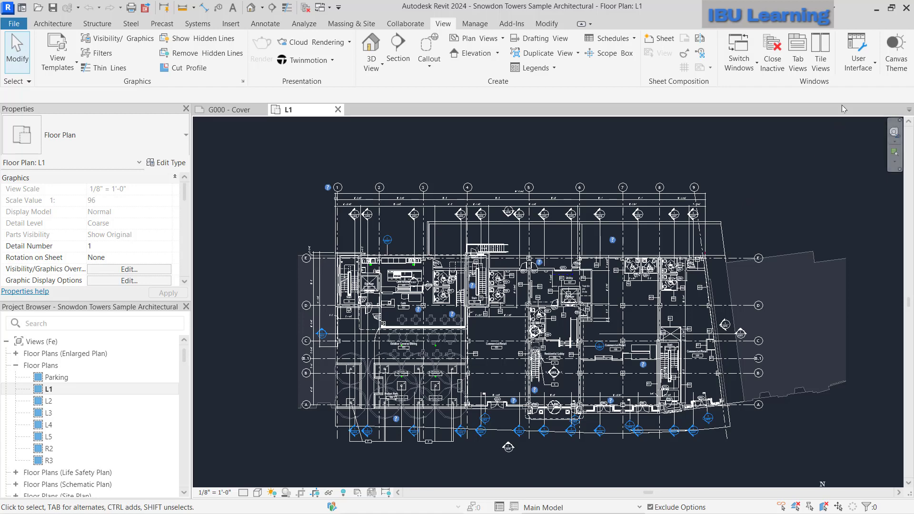
pyautogui.click(895, 52)
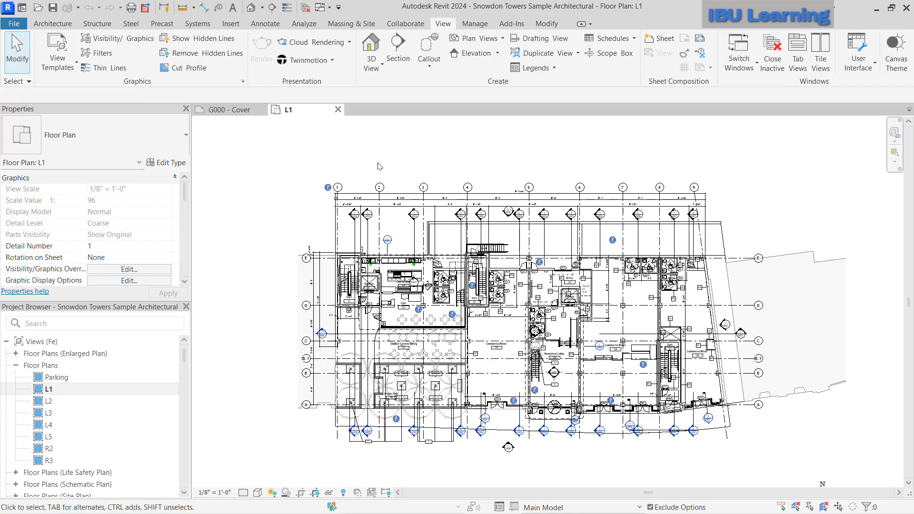
# Open the default 3D view and examine the Snowdon Towers building and its surrounding site from several angles
pyautogui.click(349, 25)
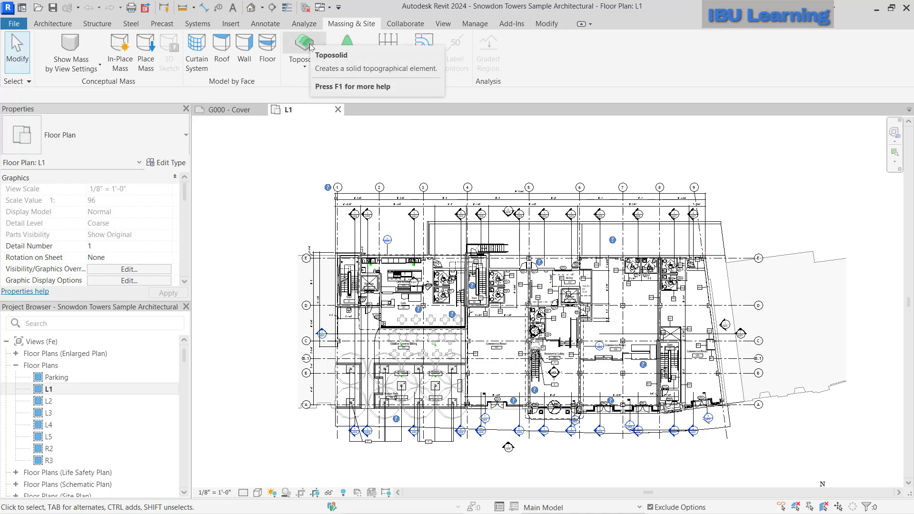
pyautogui.click(252, 7)
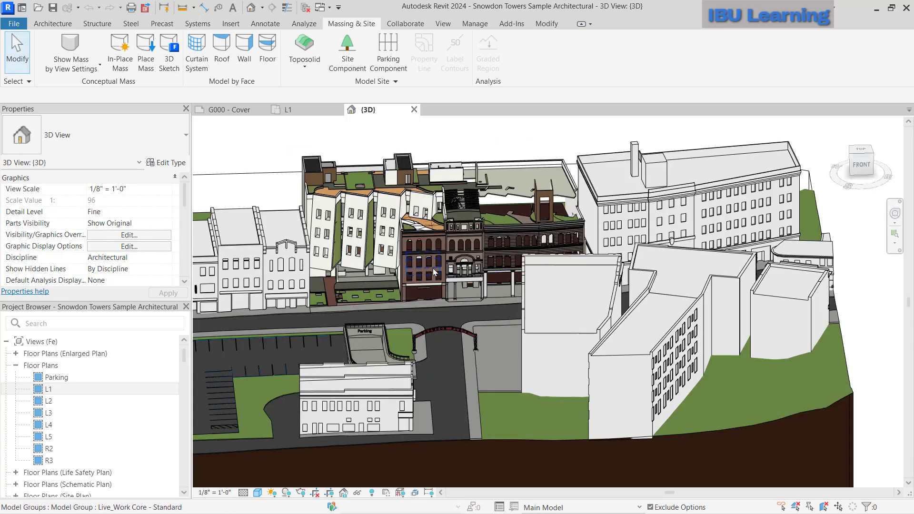
pyautogui.scroll(4, 409, 268)
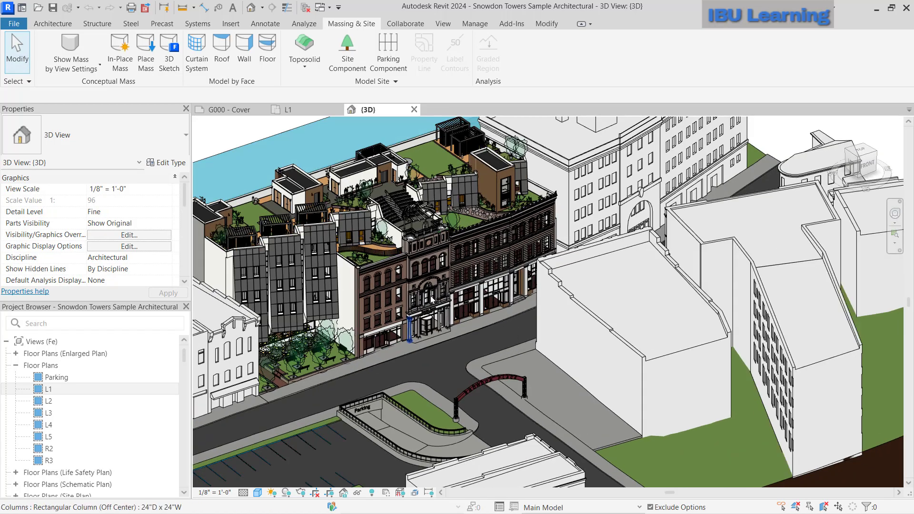
pyautogui.scroll(3, 467, 326)
pyautogui.scroll(-5, 481, 356)
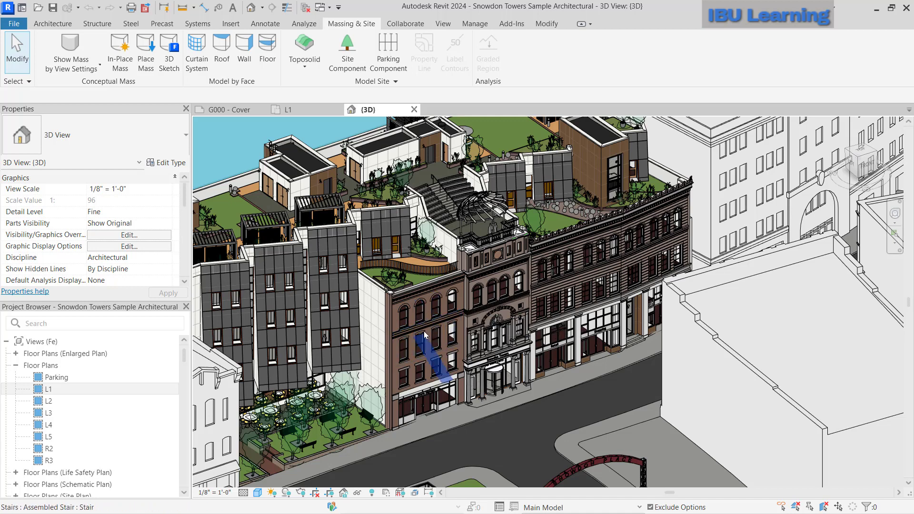
pyautogui.scroll(5, 499, 281)
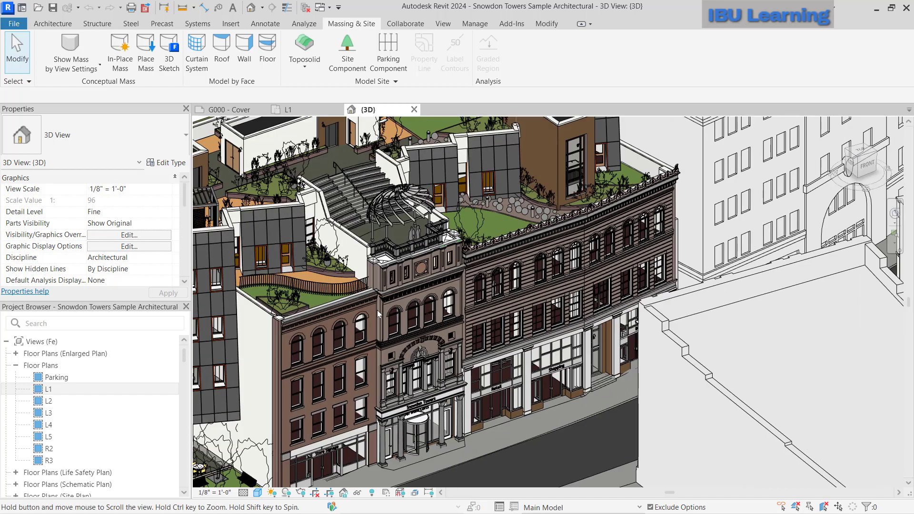
pyautogui.scroll(-6, 491, 282)
pyautogui.scroll(2, 333, 337)
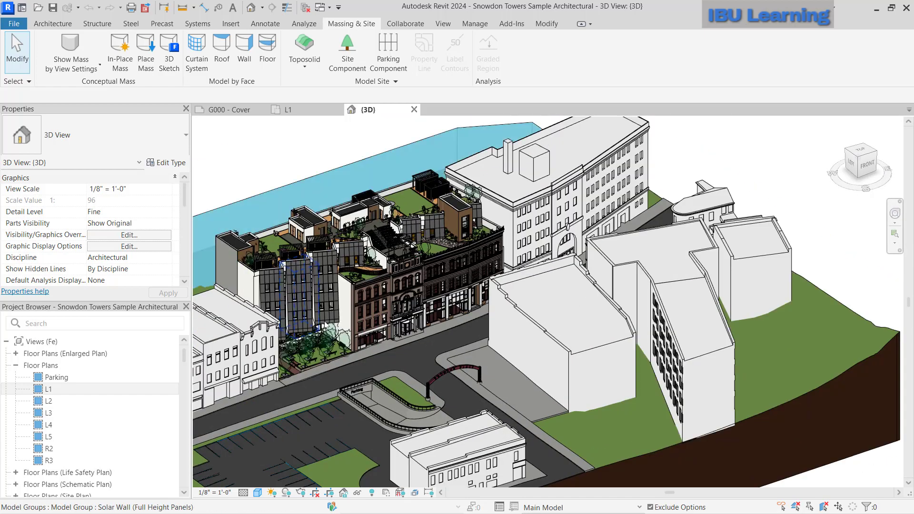
pyautogui.moveTo(332, 336); pyautogui.dragTo(480, 266, button='middle')
pyautogui.scroll(4, 516, 229)
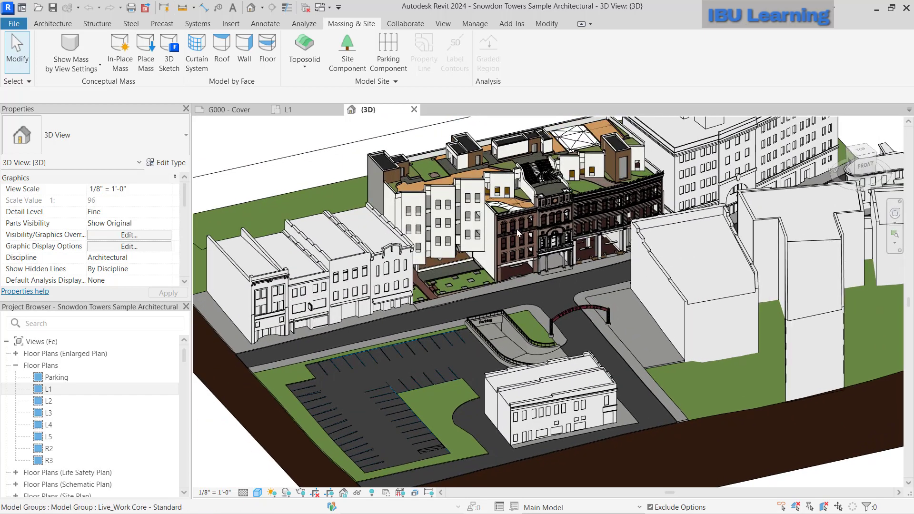
pyautogui.scroll(1, 516, 229)
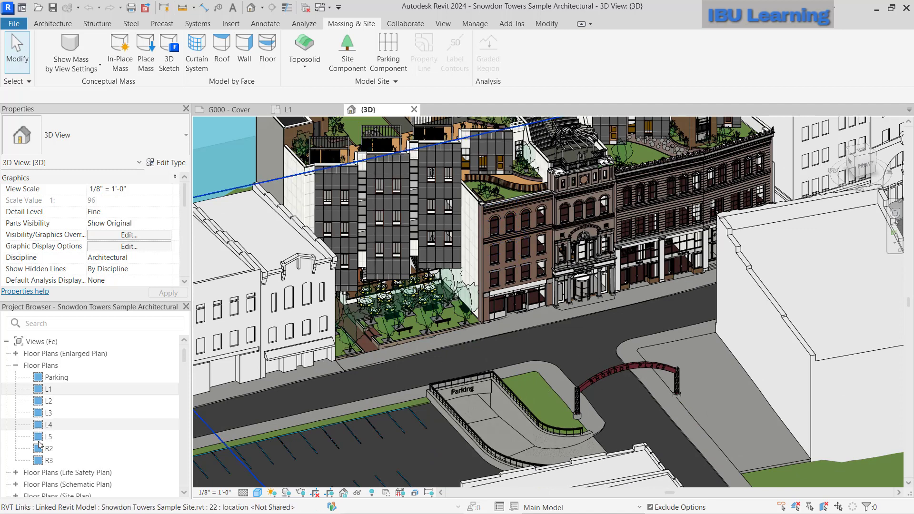
# Look through the views and sheets listed in the Project Browser and collapse the Floor Plans group
pyautogui.scroll(-10, 62, 426)
pyautogui.scroll(-3, 62, 434)
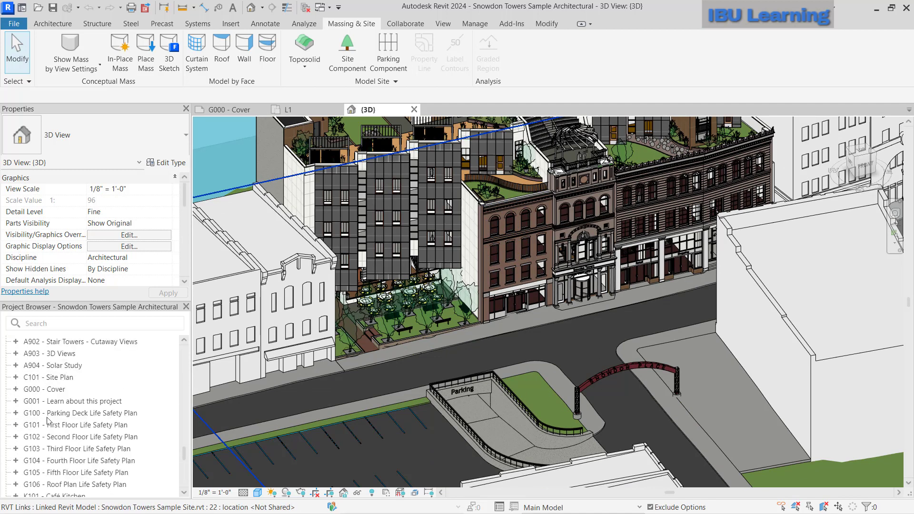
pyautogui.scroll(10, 65, 417)
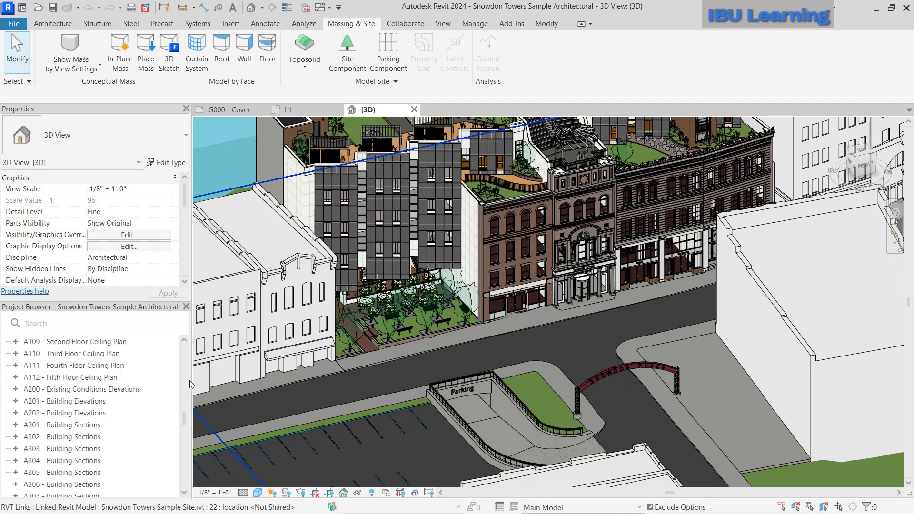
pyautogui.moveTo(183, 418); pyautogui.dragTo(183, 351)
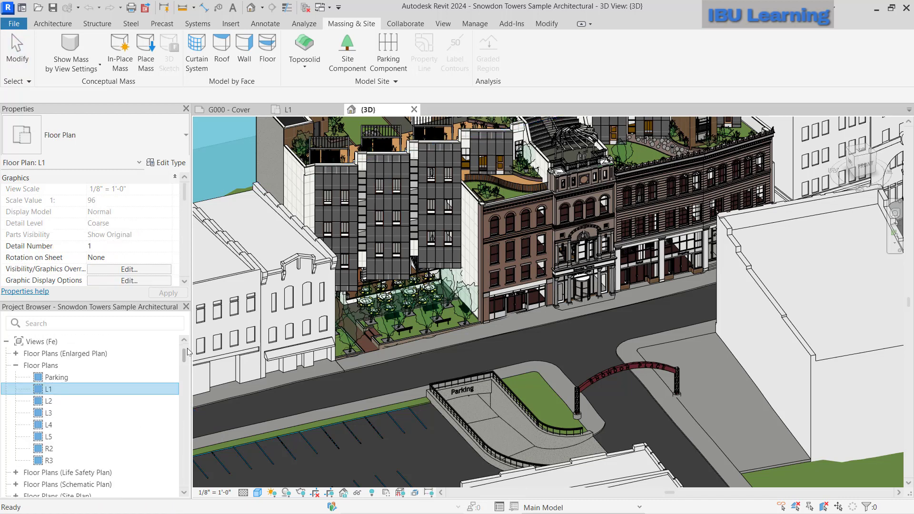
pyautogui.click(17, 365)
# Examine the Legends, Schedules/Quantities and Sheets categories in the Project Browser
pyautogui.scroll(-10, 38, 387)
pyautogui.scroll(4, 53, 399)
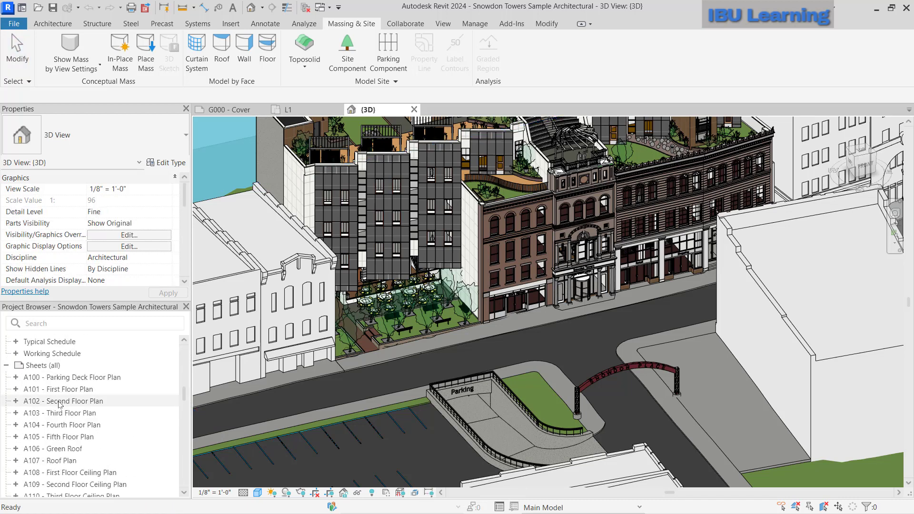
pyautogui.click(7, 377)
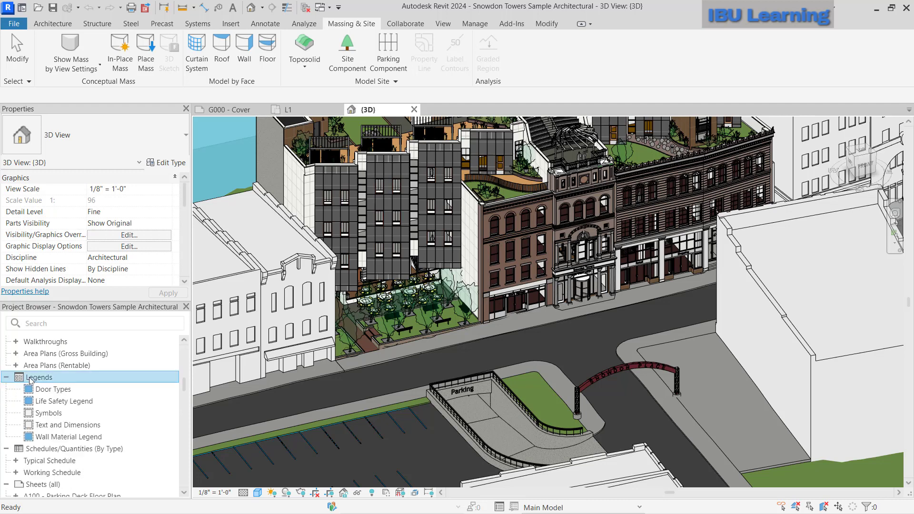
pyautogui.scroll(-2, 43, 424)
pyautogui.click(57, 389)
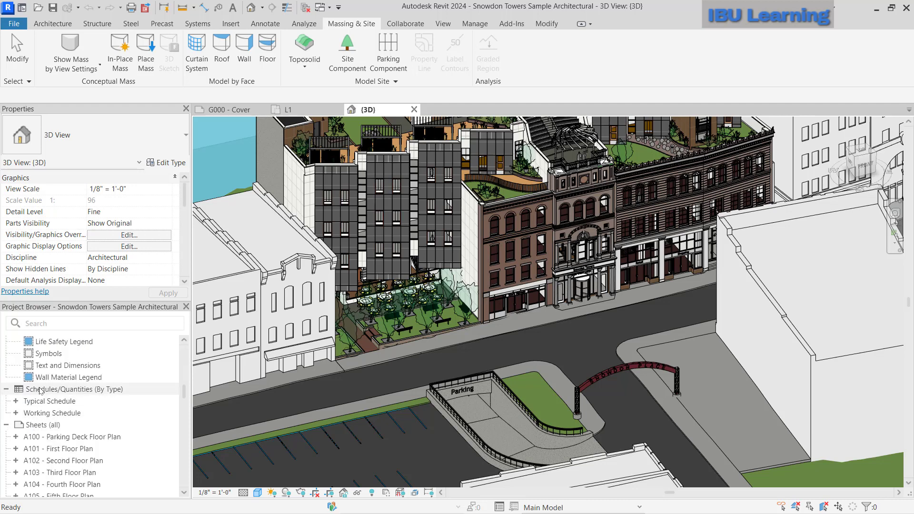
pyautogui.scroll(-10, 62, 433)
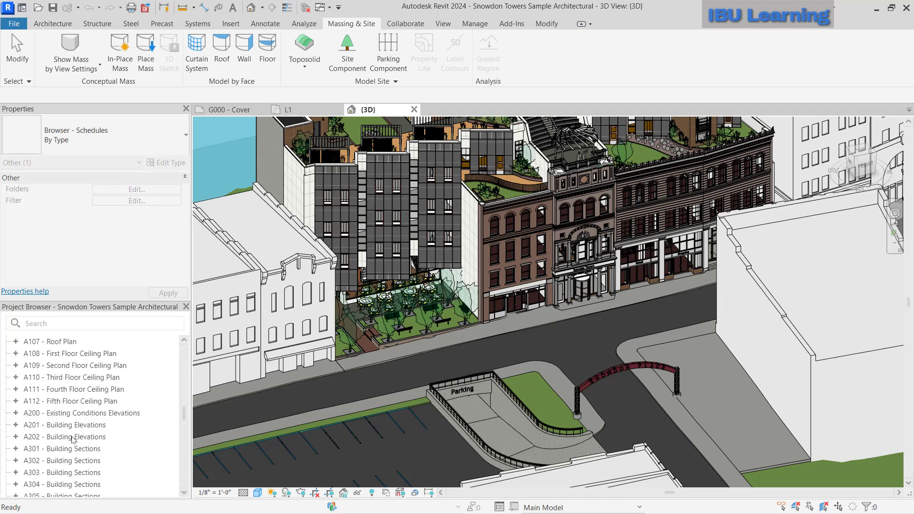
pyautogui.scroll(-6, 76, 448)
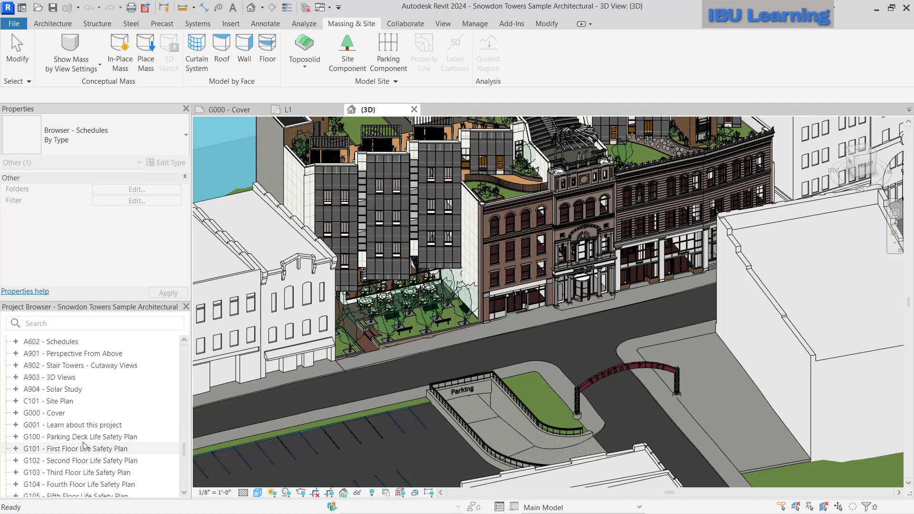
# Select the TPO roof and the adjoining corner wall of the brick Store Signage building and isolate that area with a selection box
pyautogui.click(506, 210)
pyautogui.scroll(3, 506, 218)
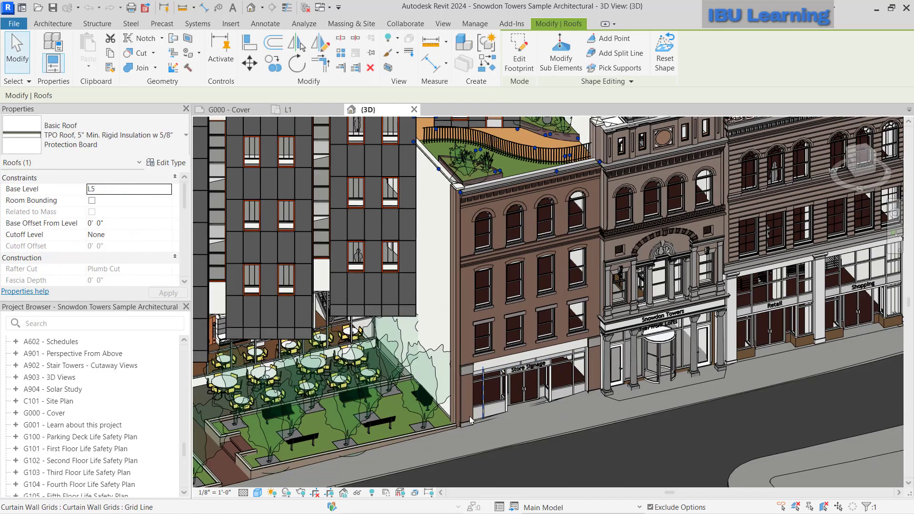
pyautogui.click(457, 418)
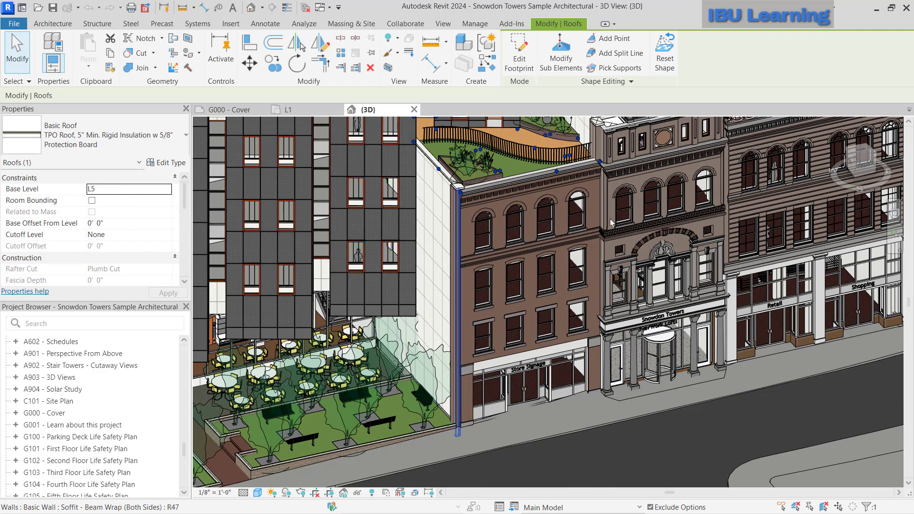
pyautogui.keyDown('ctrl'); pyautogui.click(598, 170); pyautogui.keyUp('ctrl')
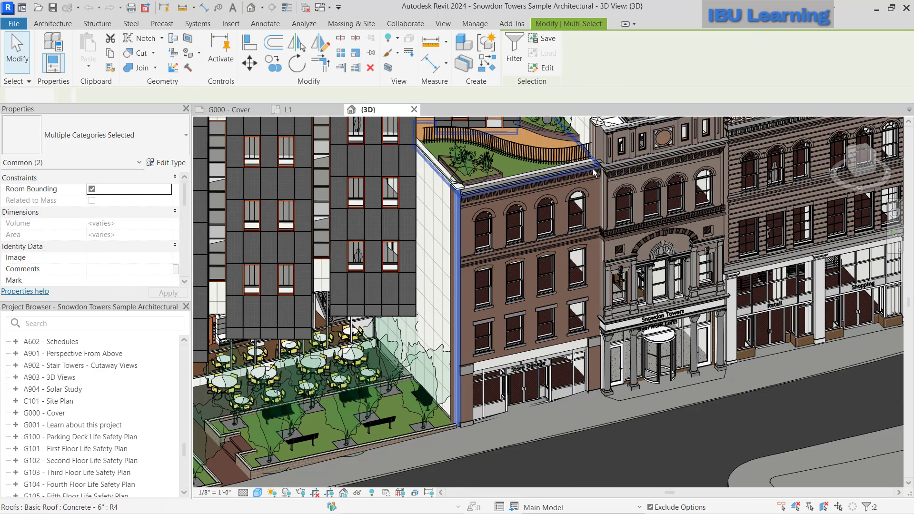
pyautogui.click(389, 67)
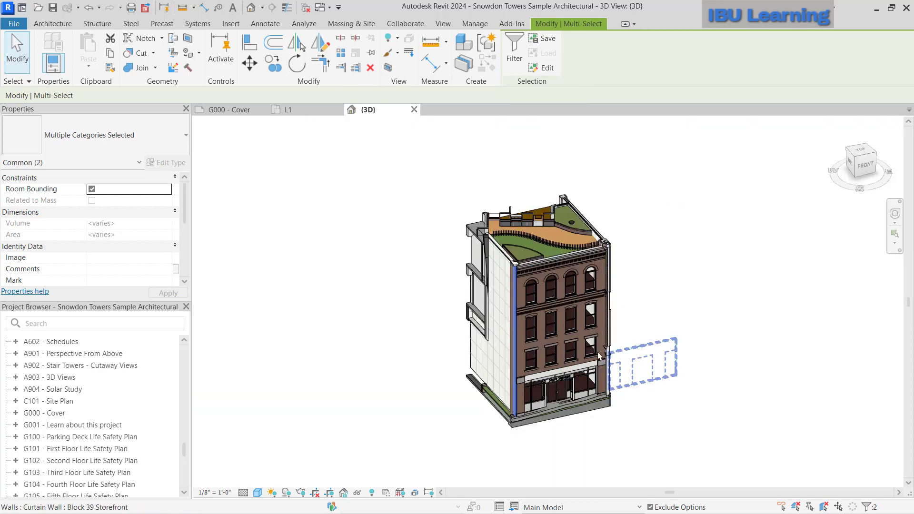
pyautogui.scroll(6, 627, 354)
pyautogui.moveTo(640, 304); pyautogui.dragTo(658, 259, button='middle')
pyautogui.scroll(1, 587, 183)
pyautogui.scroll(-2, 583, 182)
pyautogui.scroll(4, 481, 336)
pyautogui.click(789, 371)
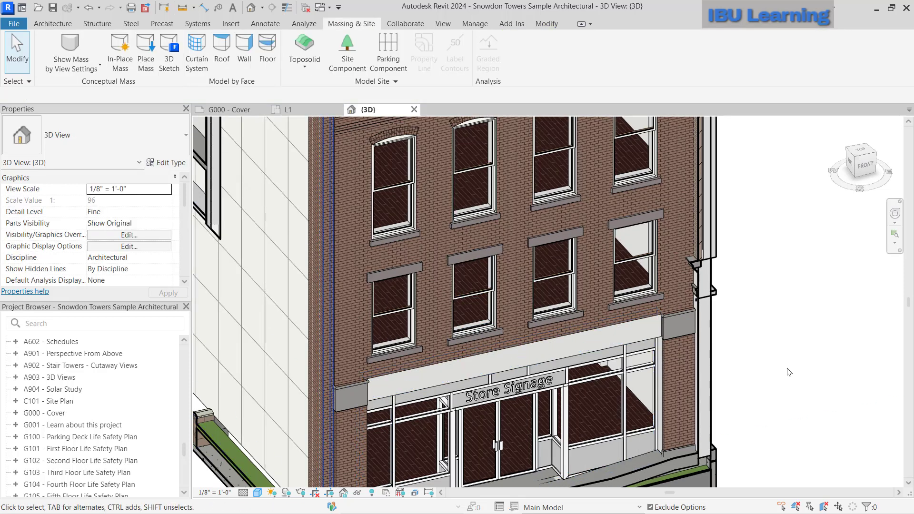
# Set the 3D view's visual style to Textures and inspect the brick wall and stone window sills up close
pyautogui.click(258, 493)
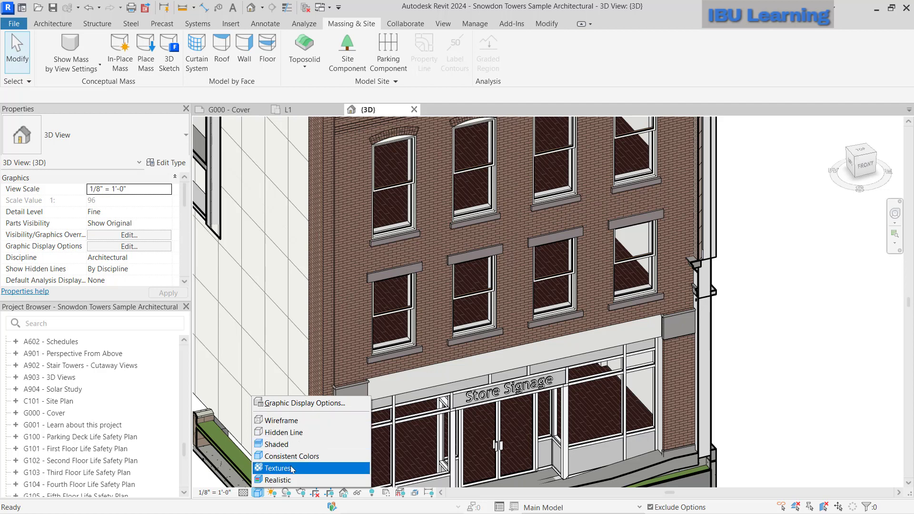
pyautogui.click(307, 468)
pyautogui.scroll(4, 522, 239)
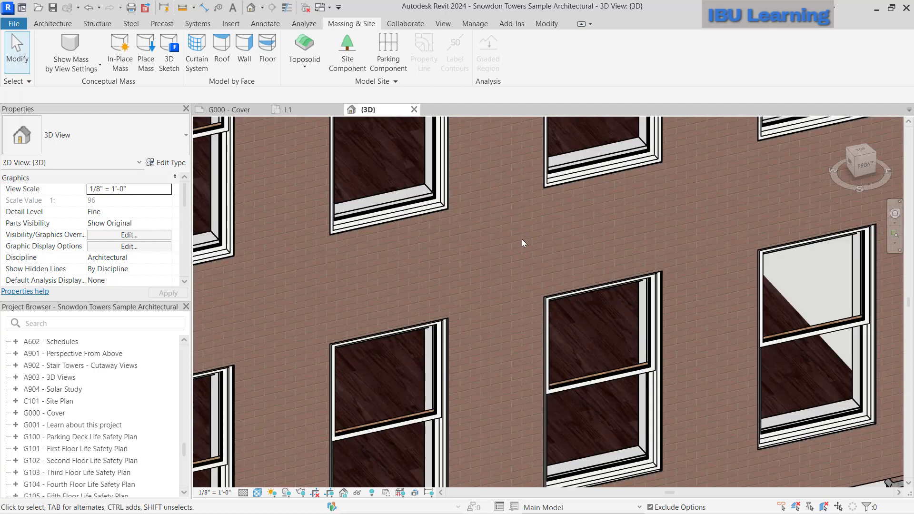
pyautogui.scroll(3, 501, 306)
pyautogui.moveTo(389, 337); pyautogui.dragTo(391, 348, button='middle')
pyautogui.scroll(-5, 461, 301)
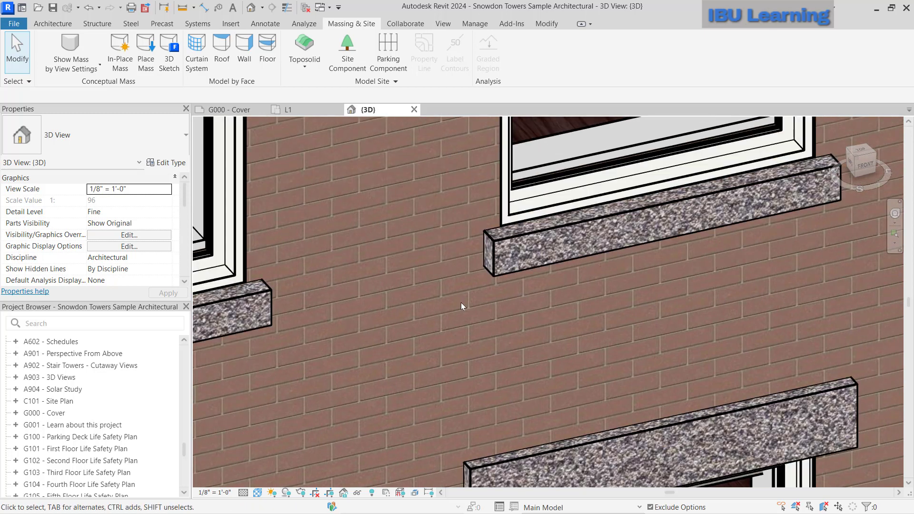
pyautogui.scroll(3, 493, 299)
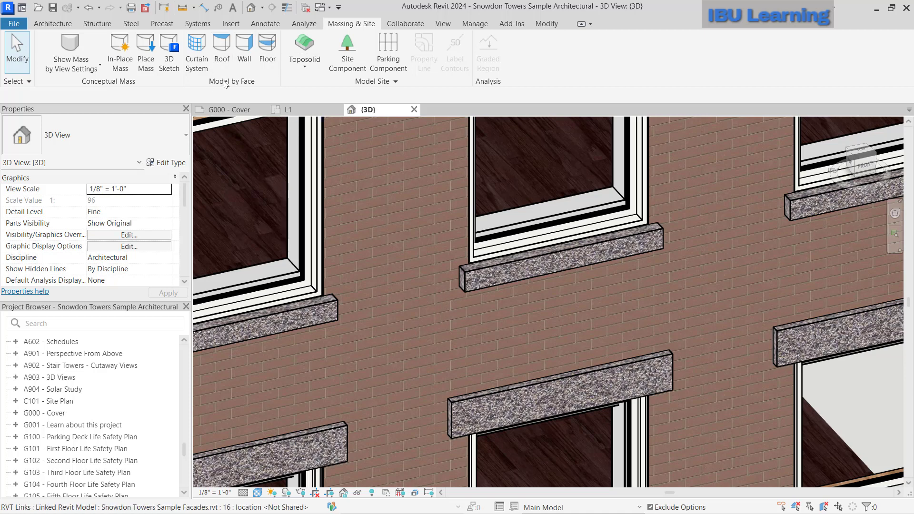
# Review the commands available for linking, importing and loading external content
pyautogui.click(231, 24)
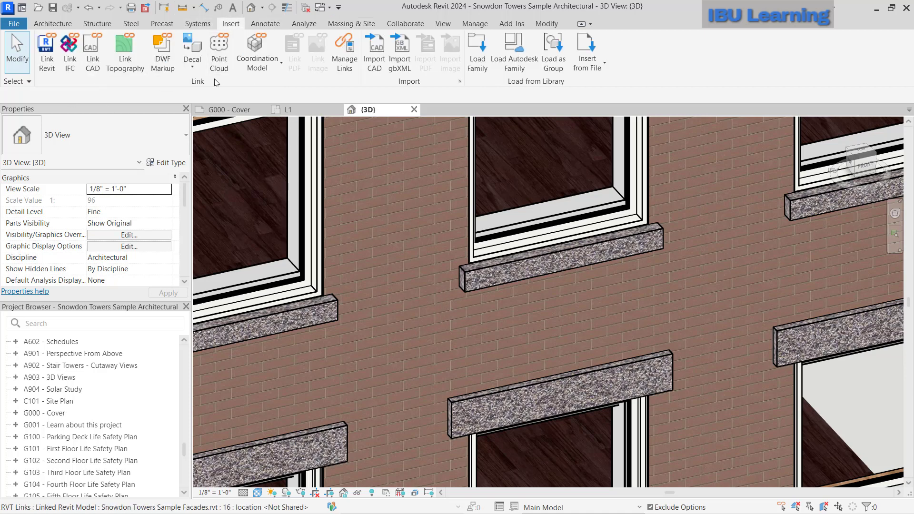
pyautogui.click(267, 59)
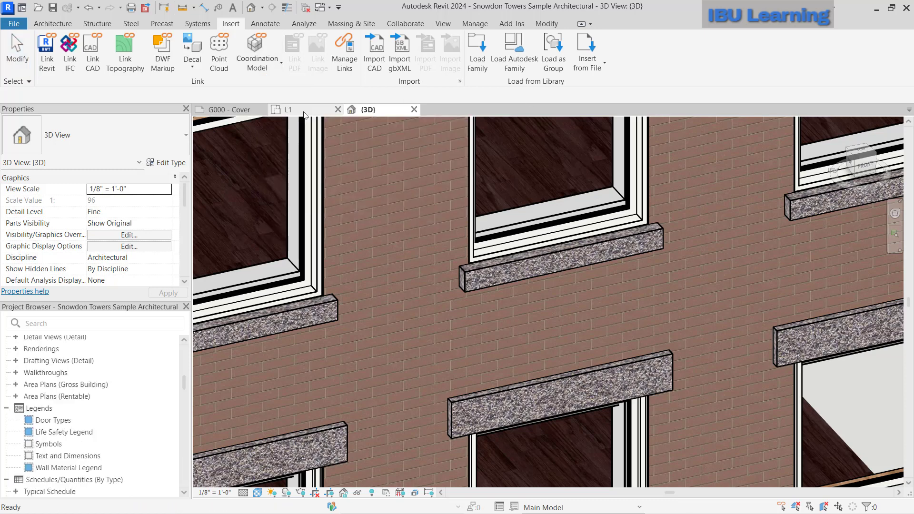
# Switch to the L1 floor plan and open the sheet on which it is placed
pyautogui.click(293, 112)
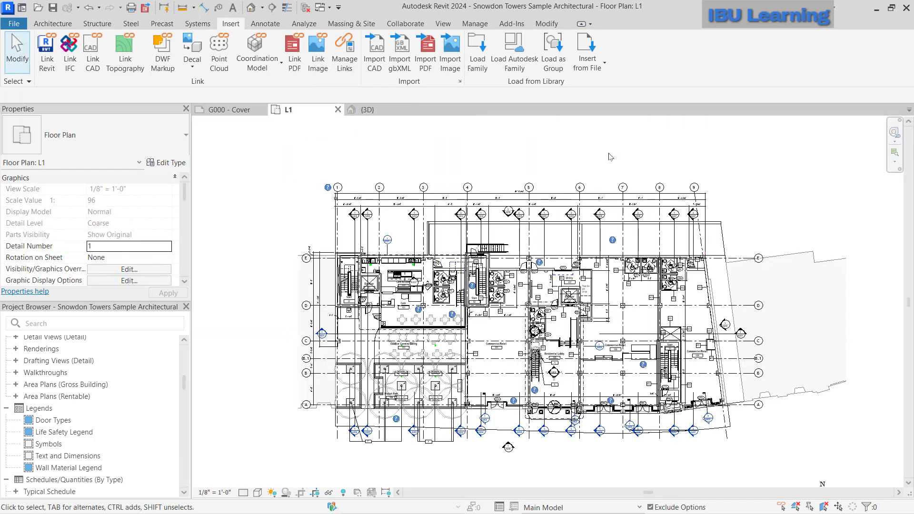
pyautogui.rightClick(501, 167)
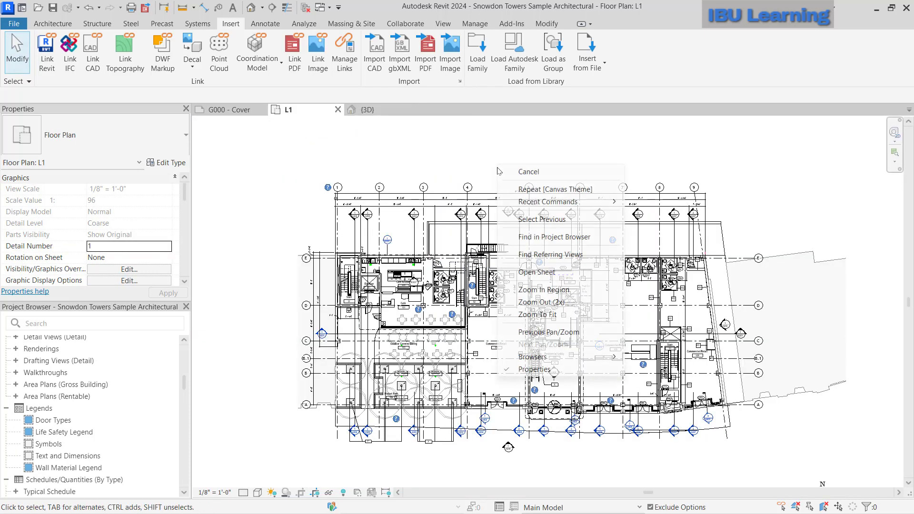
pyautogui.rightClick(479, 149)
pyautogui.rightClick(490, 144)
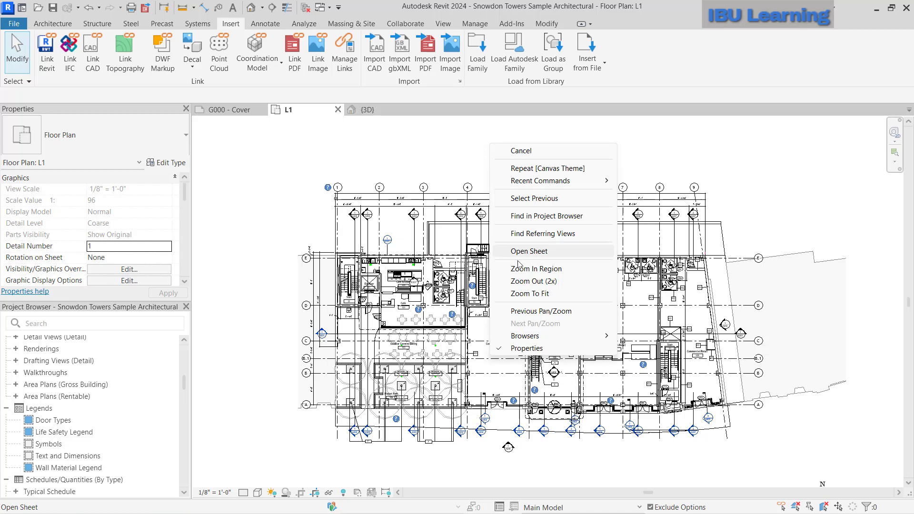
pyautogui.click(540, 251)
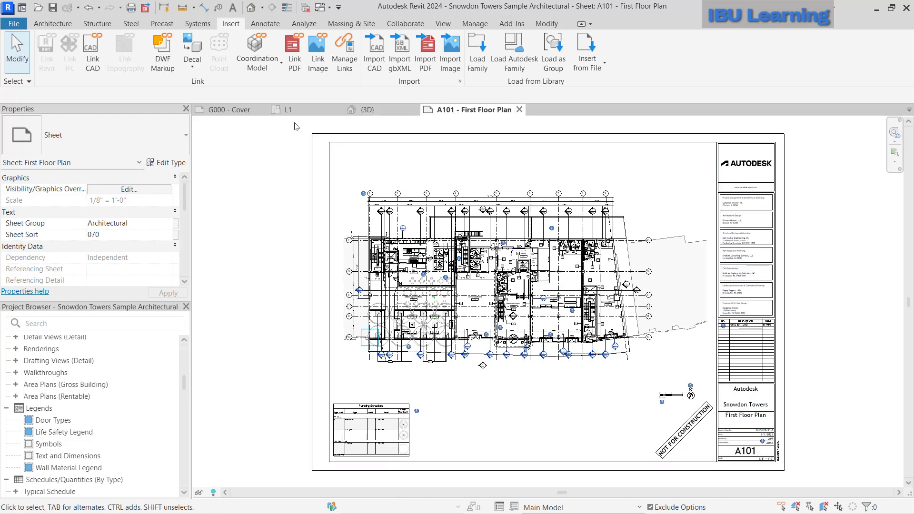
# Select the floor plan viewport on sheet A101, review its properties and clear the selection
pyautogui.click(567, 278)
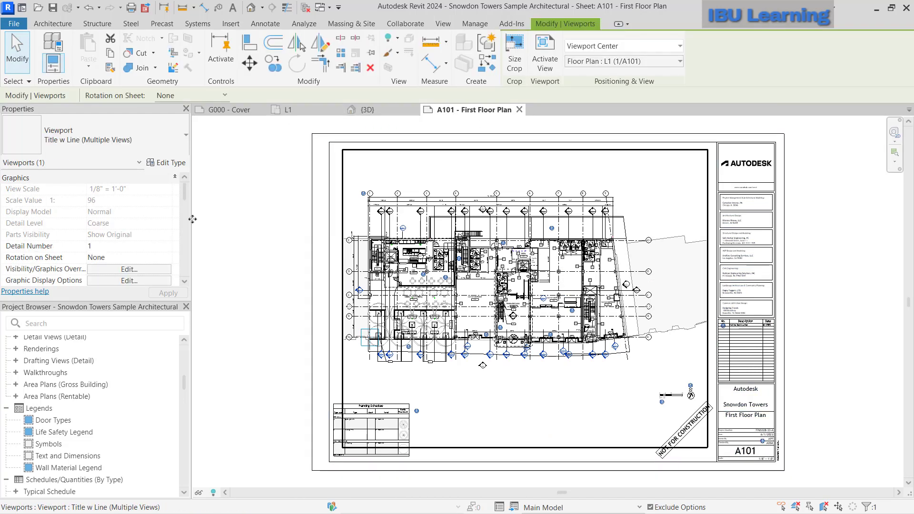
pyautogui.scroll(-3, 129, 224)
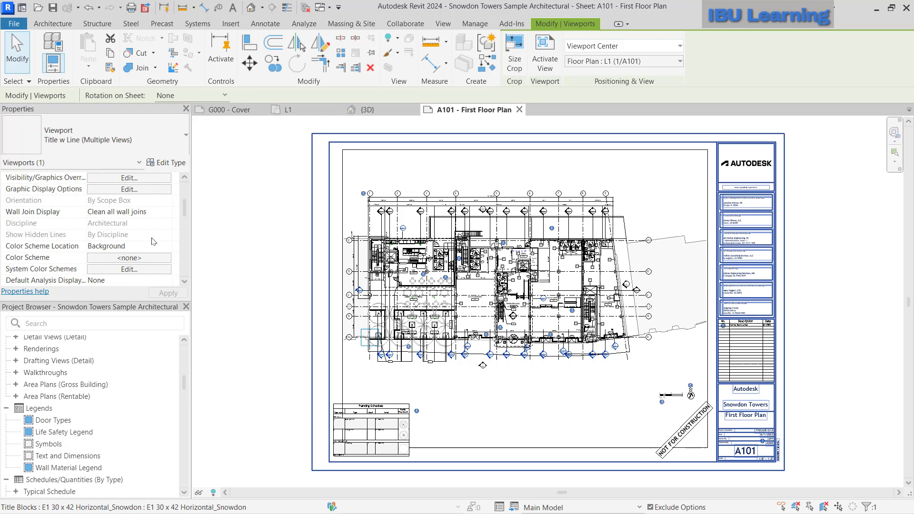
pyautogui.click(788, 303)
pyautogui.scroll(2, 761, 396)
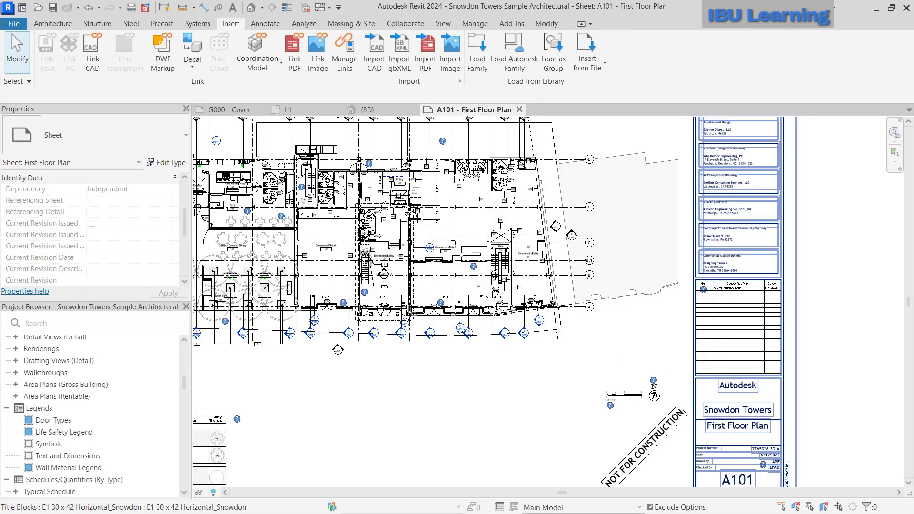
# Close all inactive views so that only the A101 - First Floor Plan sheet stays open, and fit it in view
pyautogui.click(305, 9)
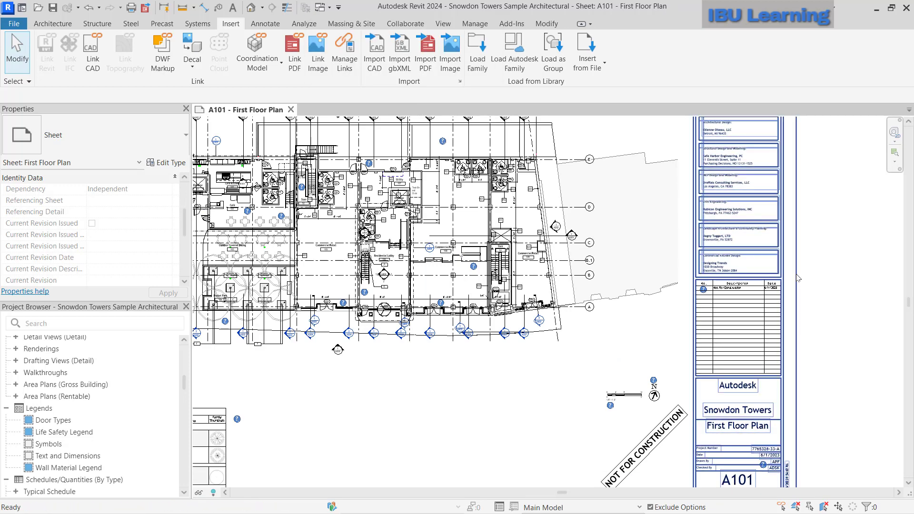
pyautogui.middleClick(733, 317)
pyautogui.middleClick(733, 317)
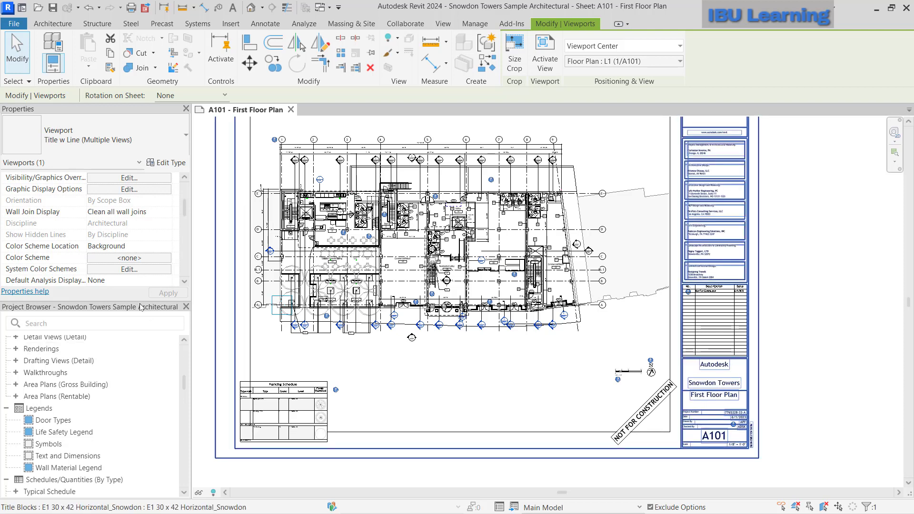
# Find the A101 viewport's source view in the Project Browser and open the L1 floor plan from there
pyautogui.scroll(5, 78, 397)
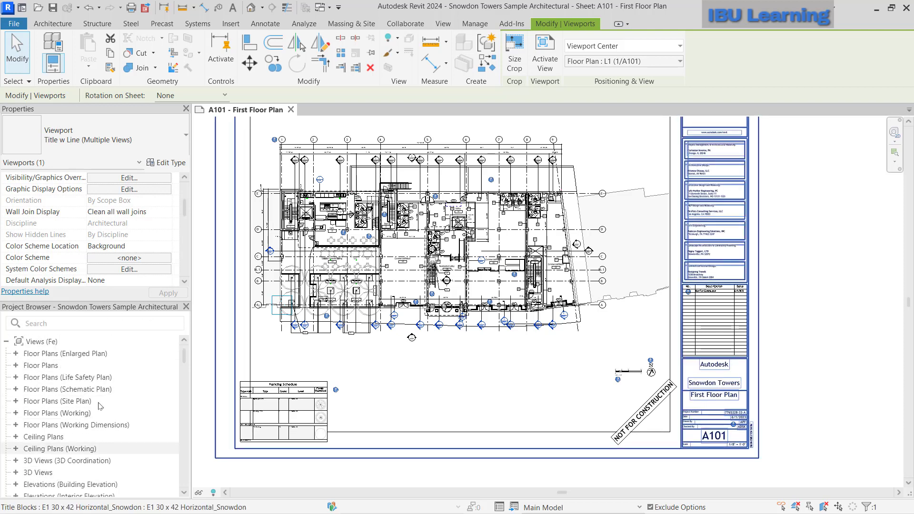
pyautogui.rightClick(562, 221)
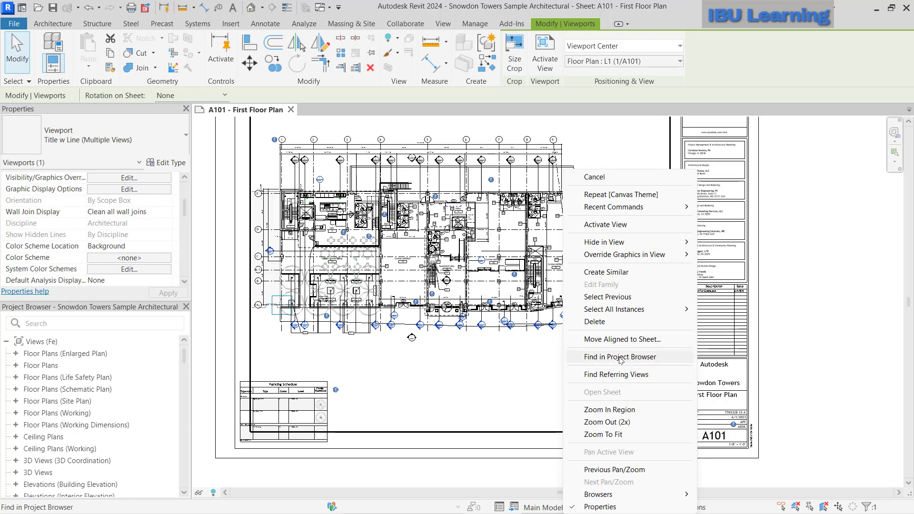
pyautogui.click(621, 357)
pyautogui.scroll(2, 57, 400)
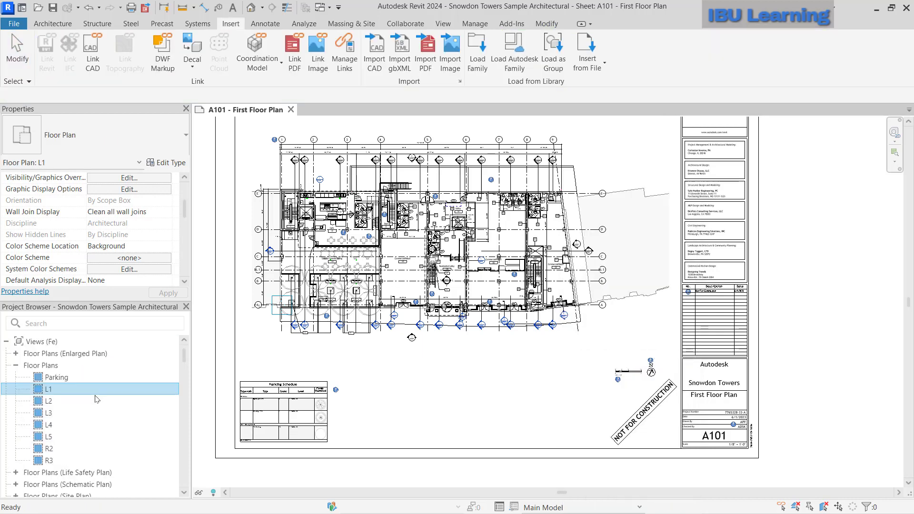
pyautogui.doubleClick(48, 389)
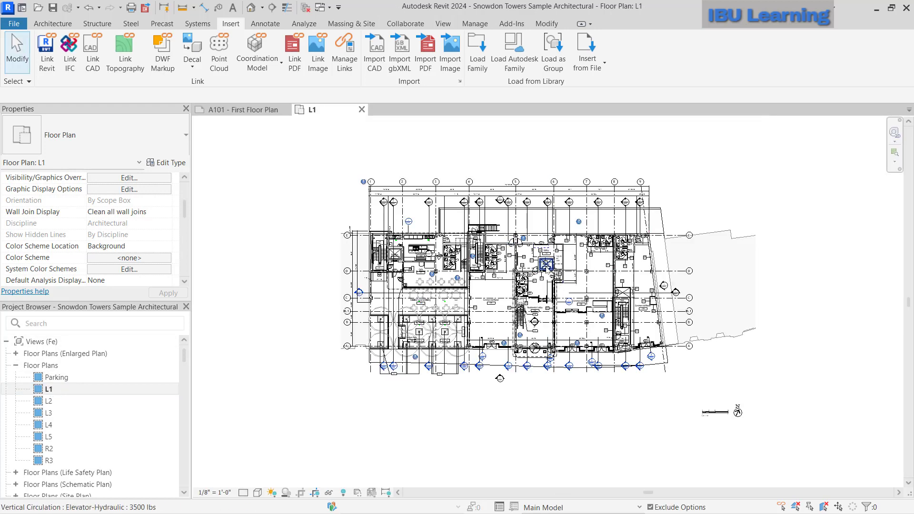
pyautogui.scroll(2, 524, 266)
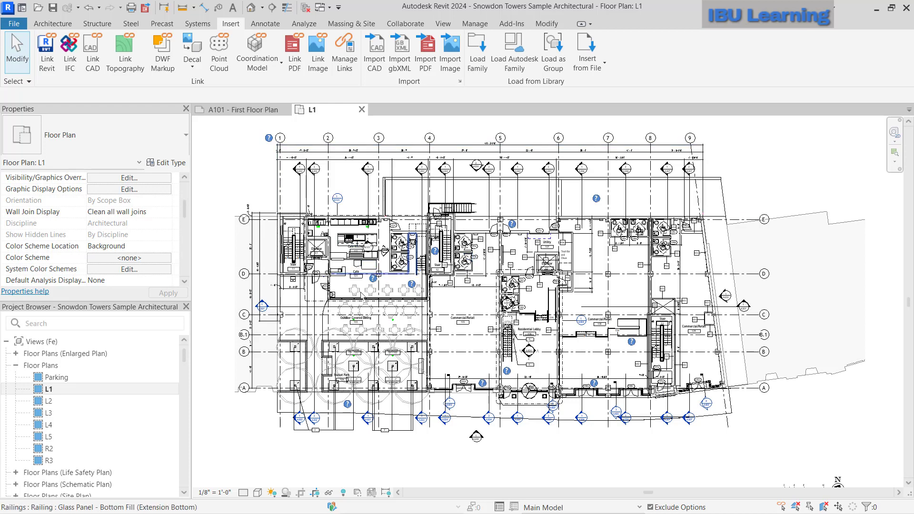
pyautogui.scroll(-5, 57, 376)
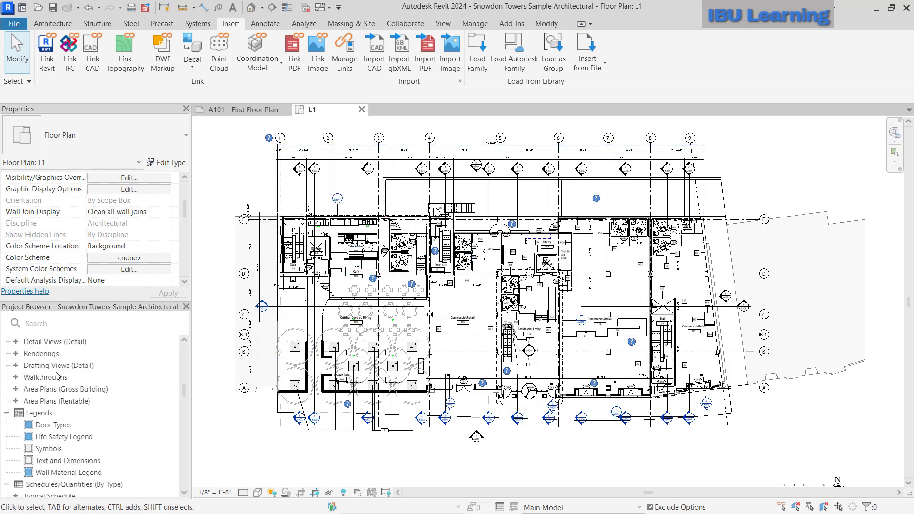
pyautogui.moveTo(182, 390); pyautogui.dragTo(184, 355)
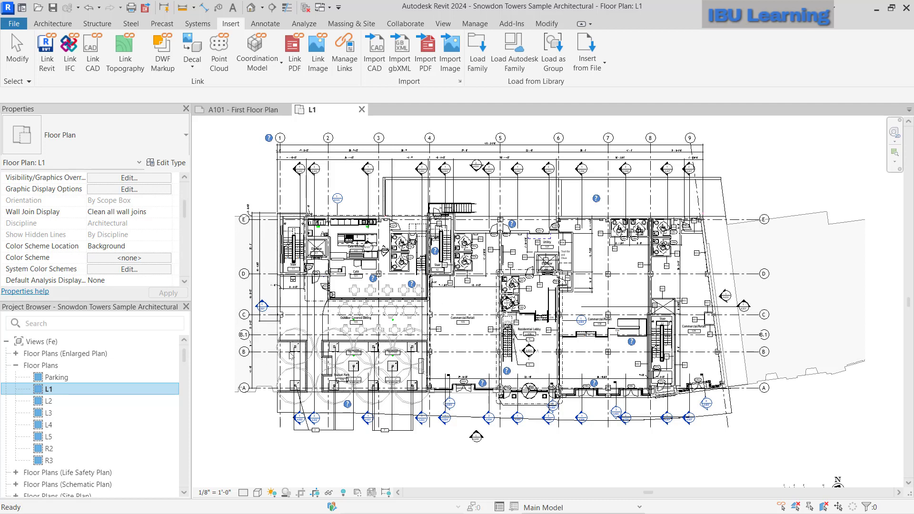
# Return to sheet A101 - First Floor Plan, show the whole sheet and close the L1 floor plan view
pyautogui.click(245, 109)
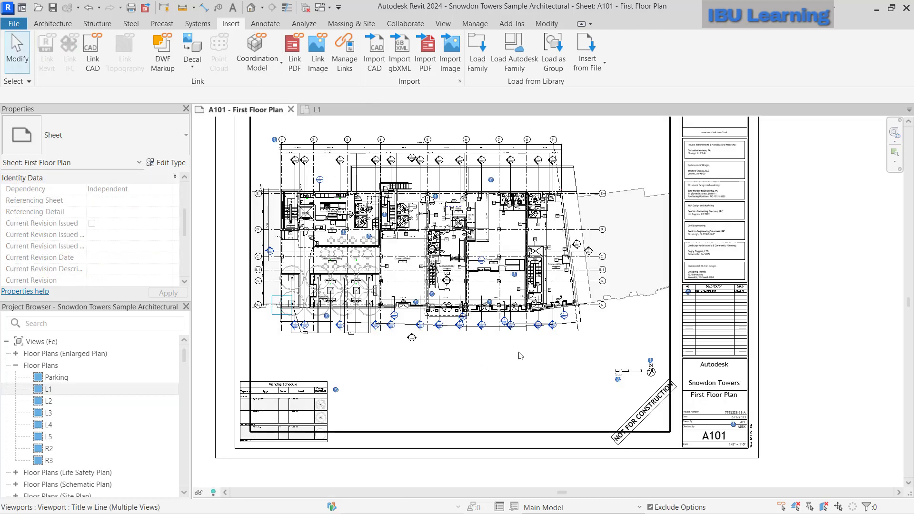
pyautogui.scroll(-3, 454, 281)
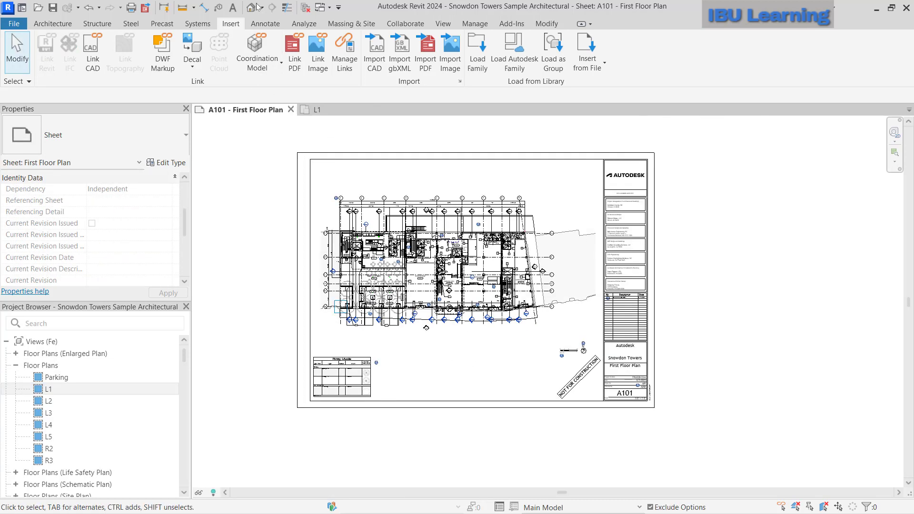
pyautogui.click(366, 110)
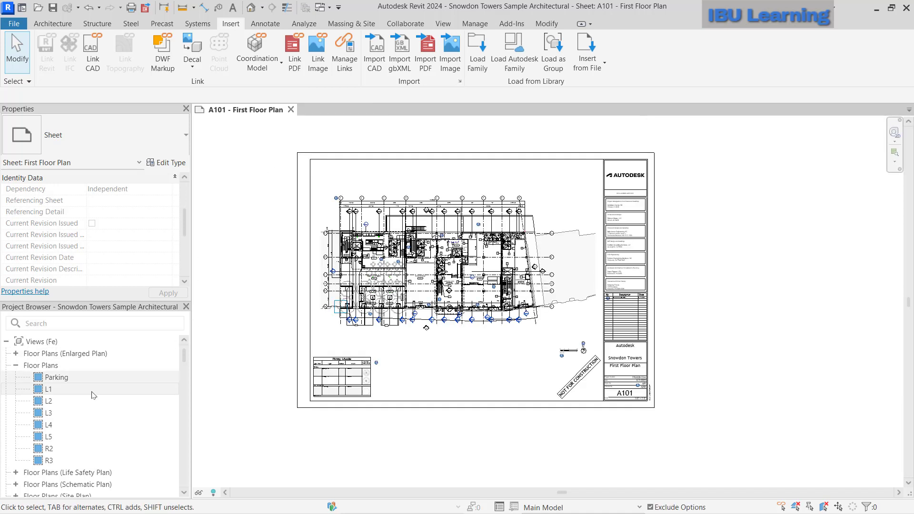
# Open the sheet on which the L2 floor plan is placed, starting from the view's entry under Floor Plans
pyautogui.click(16, 365)
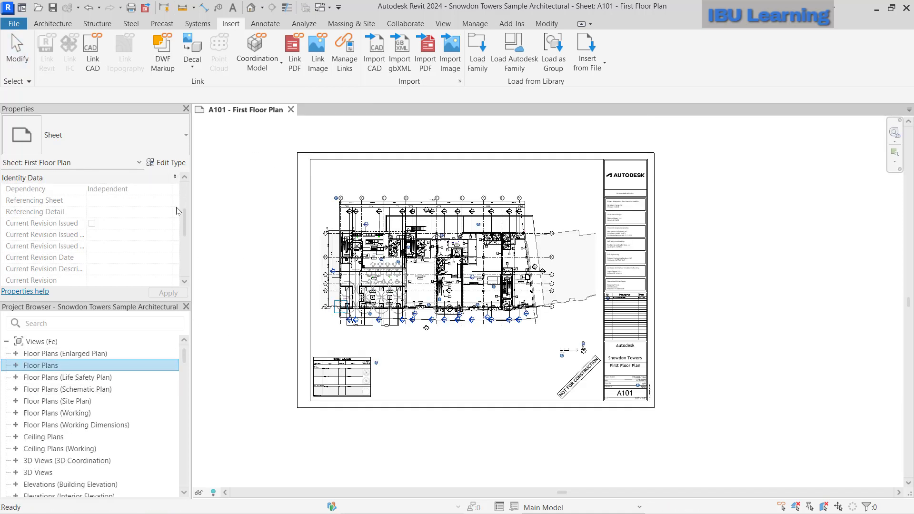
pyautogui.click(16, 366)
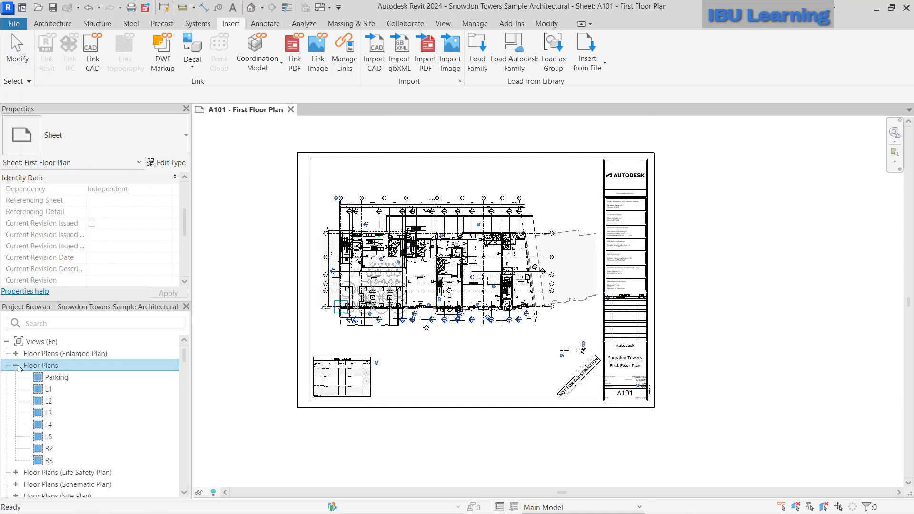
pyautogui.click(49, 401)
pyautogui.rightClick(69, 406)
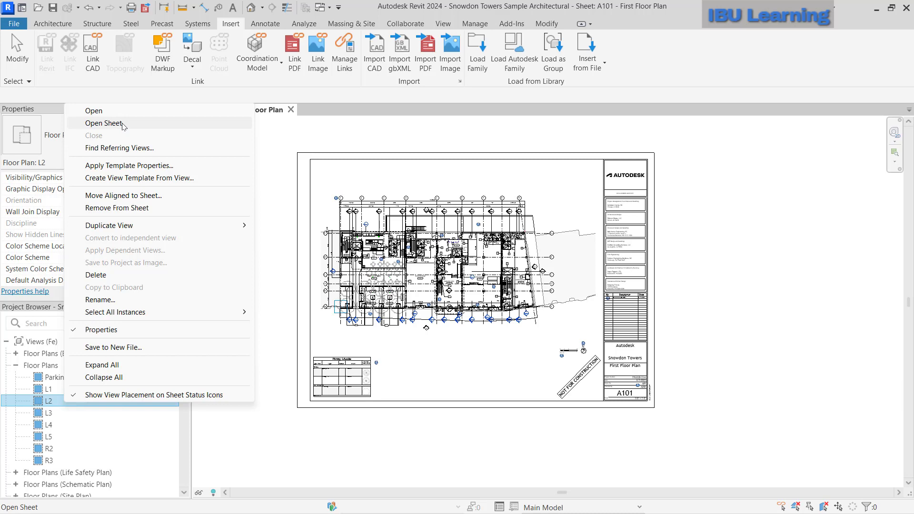
pyautogui.click(103, 124)
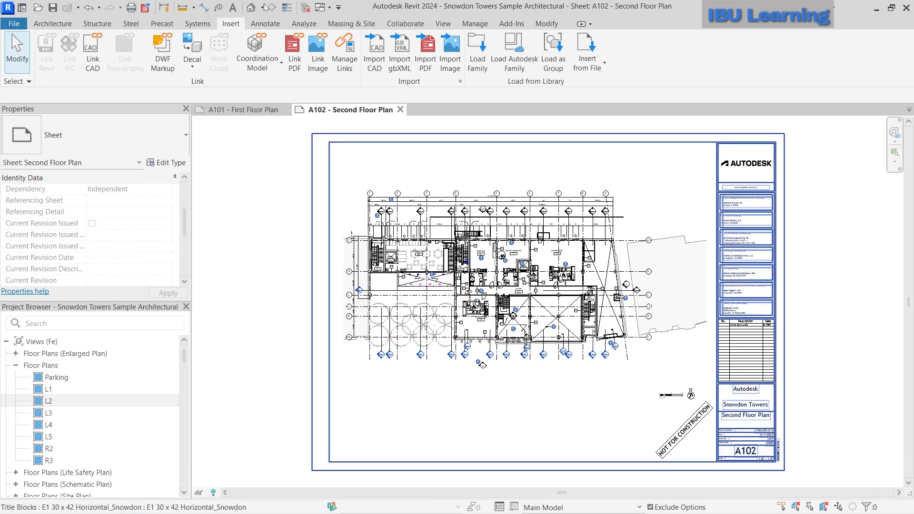
# Tile the A102 and A101 sheets side by side and fit each sheet in its window
pyautogui.click(444, 23)
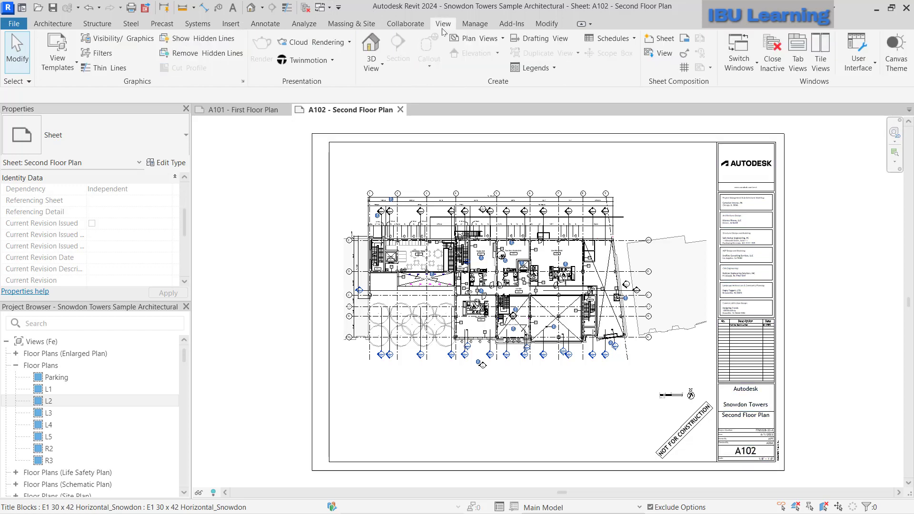
pyautogui.click(820, 52)
pyautogui.scroll(-5, 249, 279)
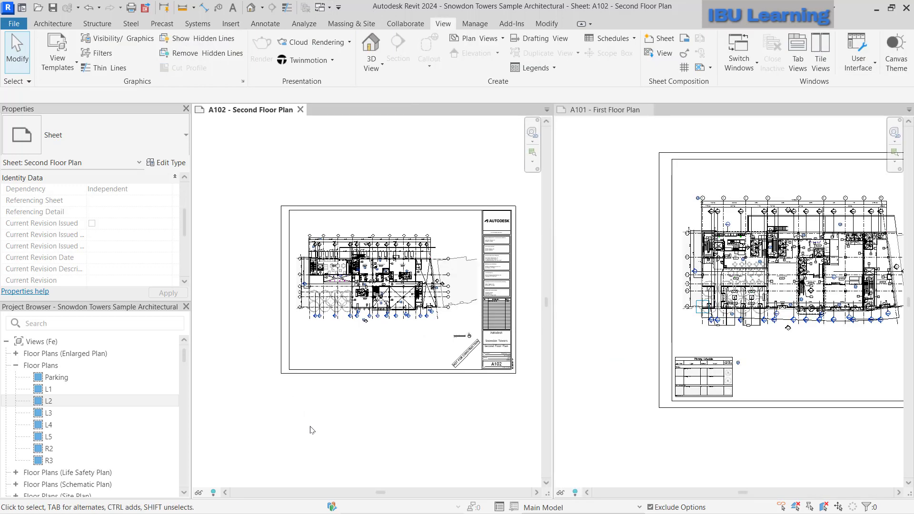
pyautogui.scroll(-1, 678, 384)
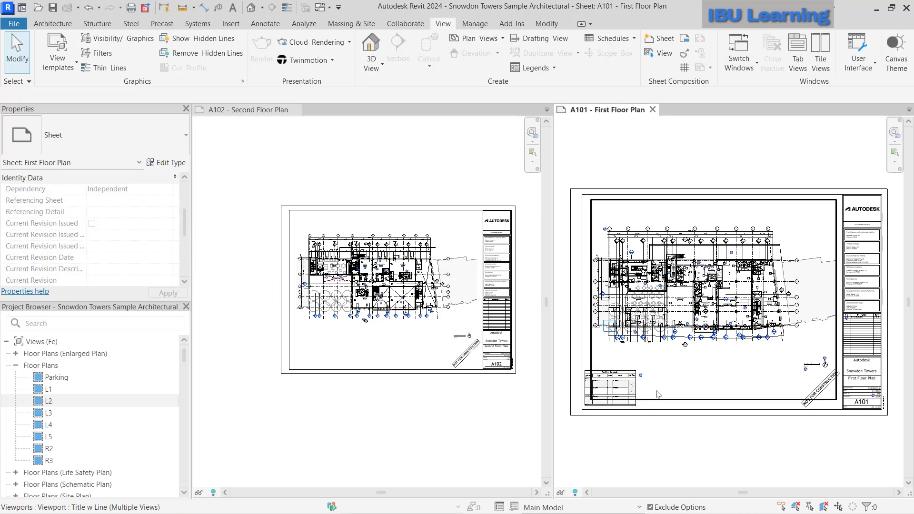
pyautogui.scroll(1, 688, 434)
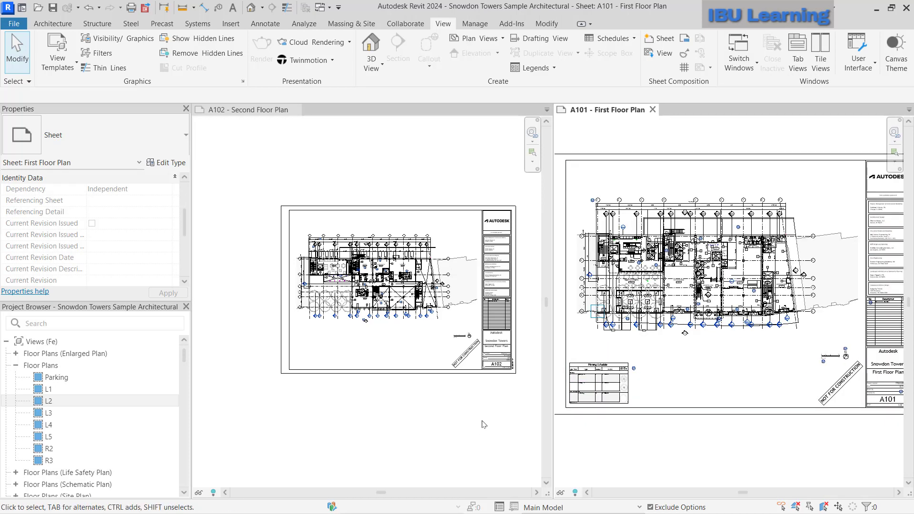
pyautogui.scroll(2, 520, 332)
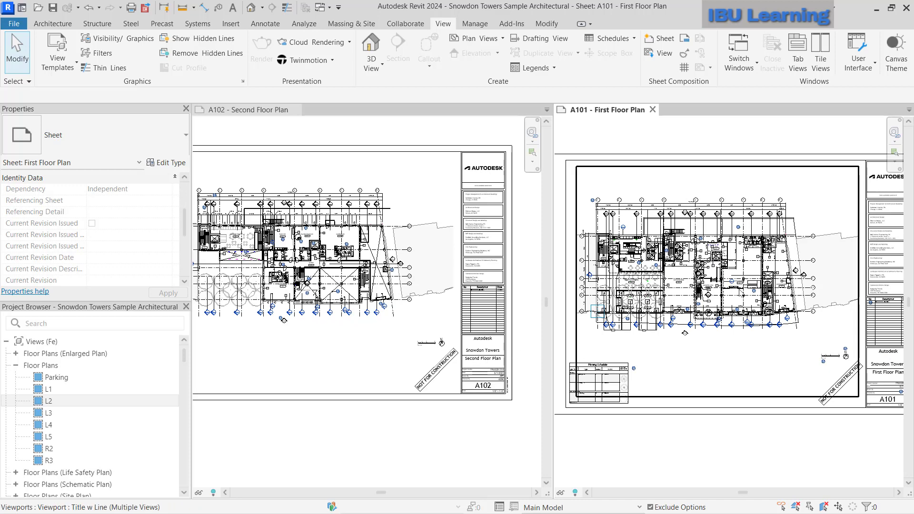
pyautogui.scroll(-2, 735, 287)
# Move the L2 floor plan viewport on sheet A102 straight up, off the sheet's drawing area
pyautogui.click(720, 276)
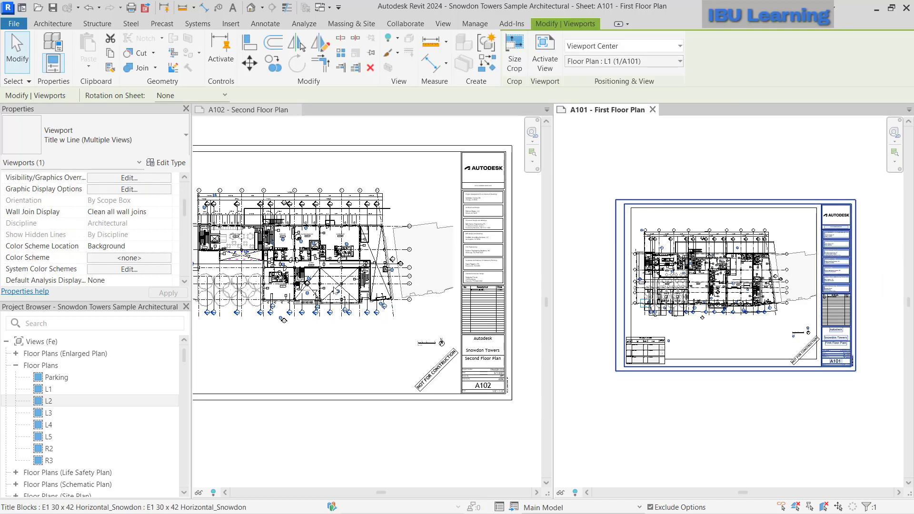
pyautogui.scroll(-2, 405, 292)
pyautogui.click(340, 262)
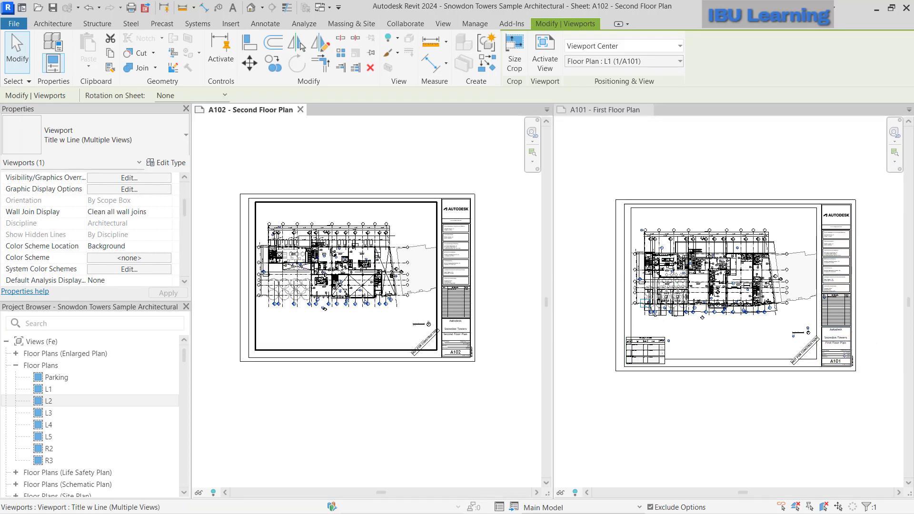
pyautogui.moveTo(341, 243); pyautogui.dragTo(341, 123)
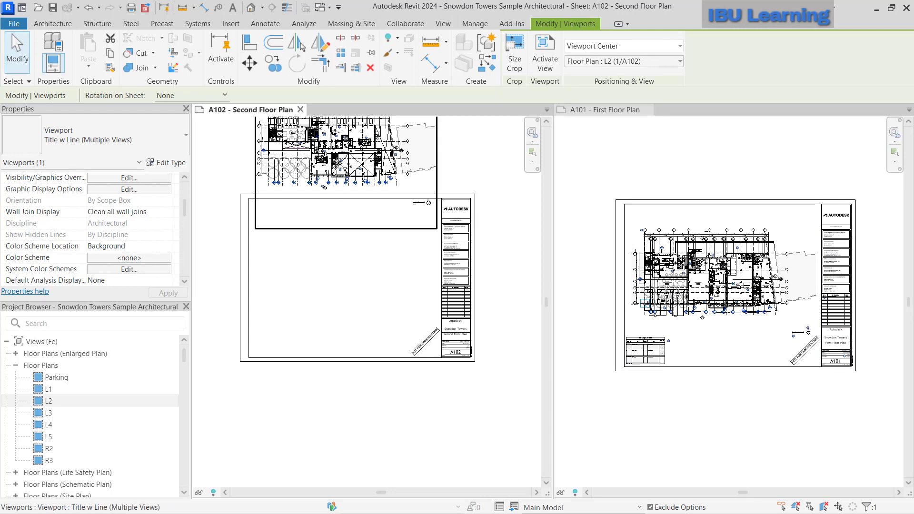
# Move the L1 viewport from sheet A101 to sheet A102 - Second Floor Plan with Move Aligned to Sheet
pyautogui.click(716, 272)
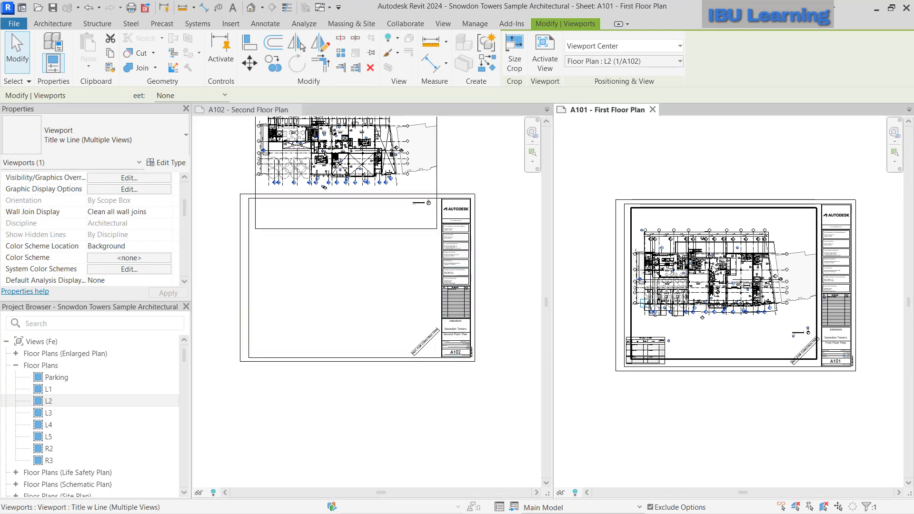
pyautogui.rightClick(714, 272)
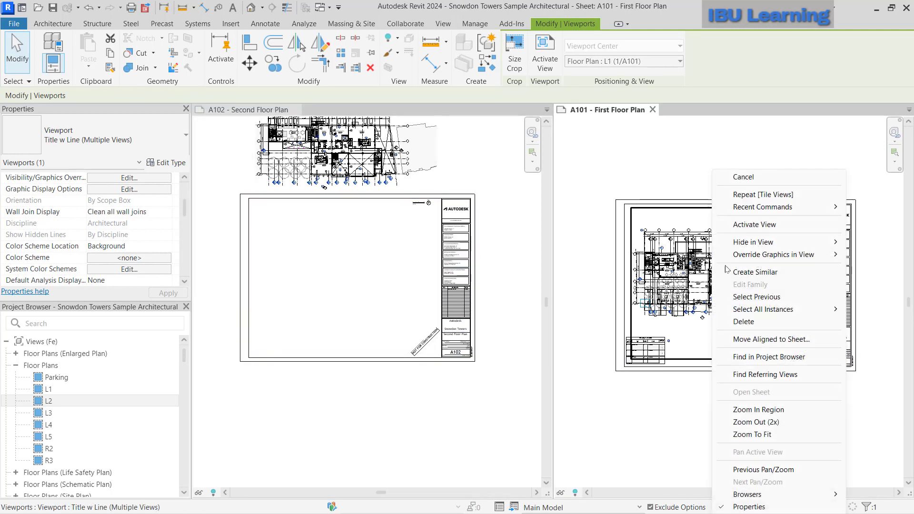
pyautogui.click(765, 340)
pyautogui.rightClick(686, 272)
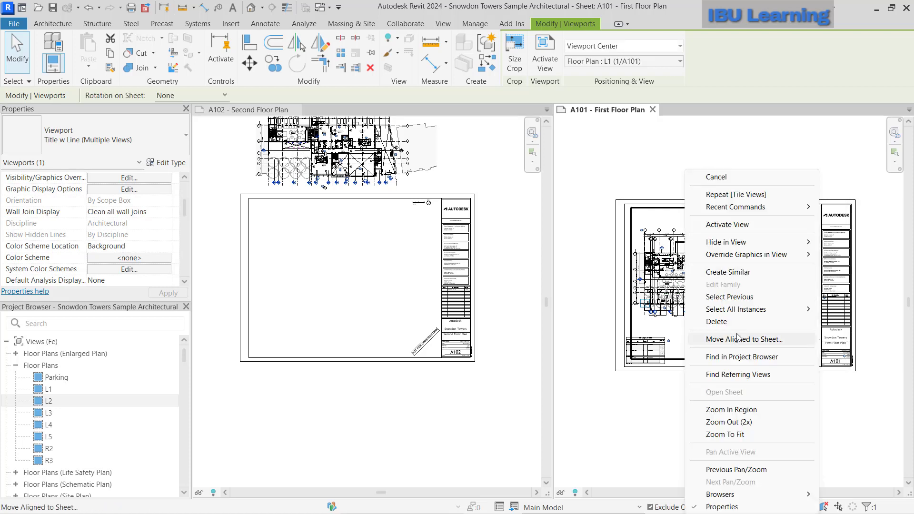
pyautogui.click(745, 339)
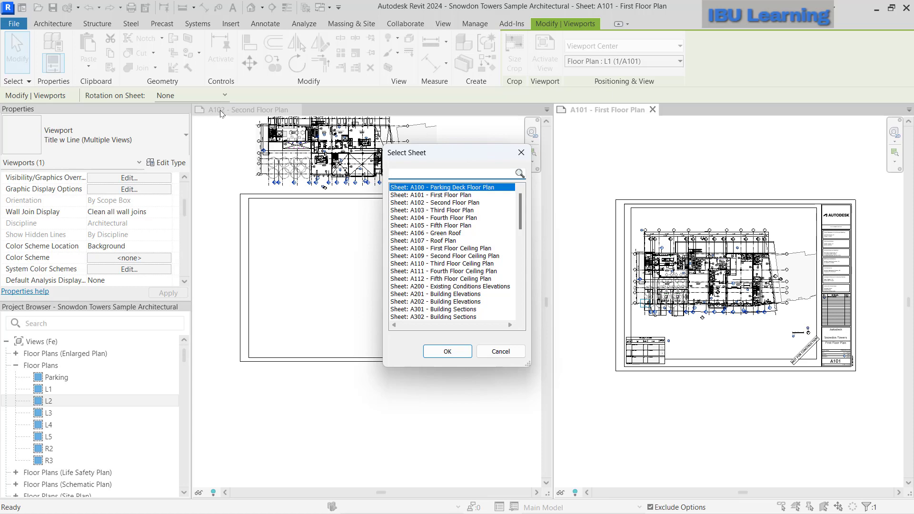
pyautogui.write('a102')
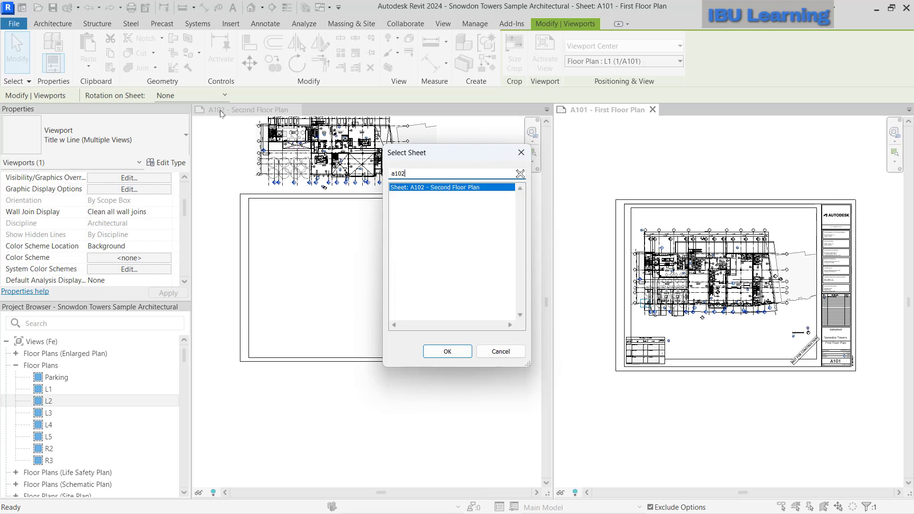
pyautogui.click(447, 351)
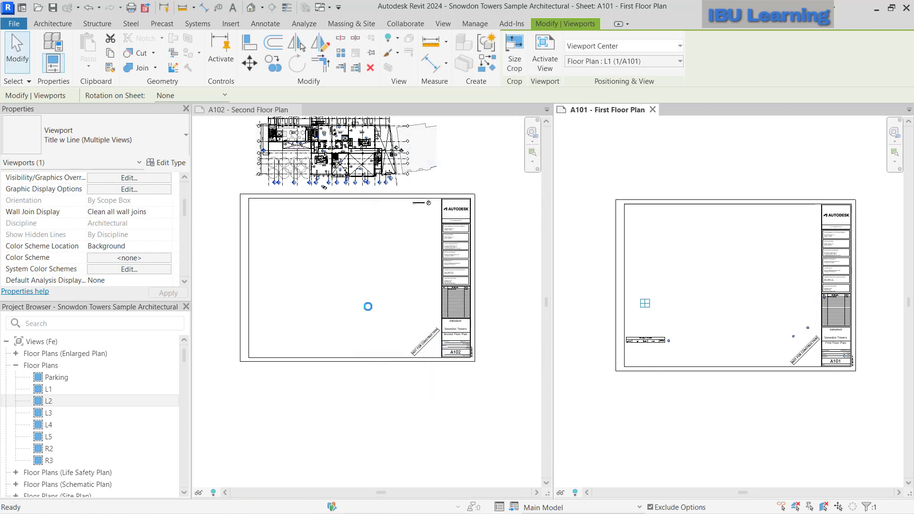
# Clear the viewport selection on sheet A102 and compare the contents of sheets A102 and A101
pyautogui.click(413, 427)
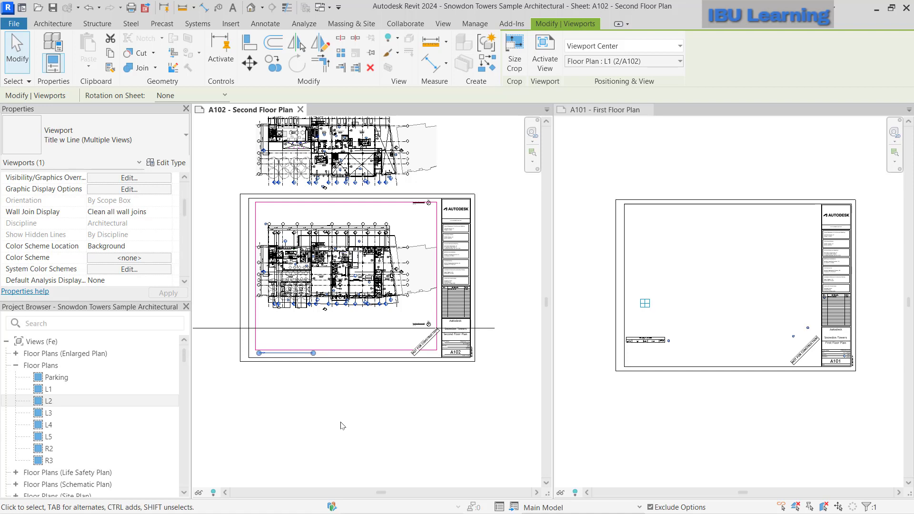
pyautogui.click(416, 374)
pyautogui.scroll(3, 766, 257)
pyautogui.scroll(-2, 764, 275)
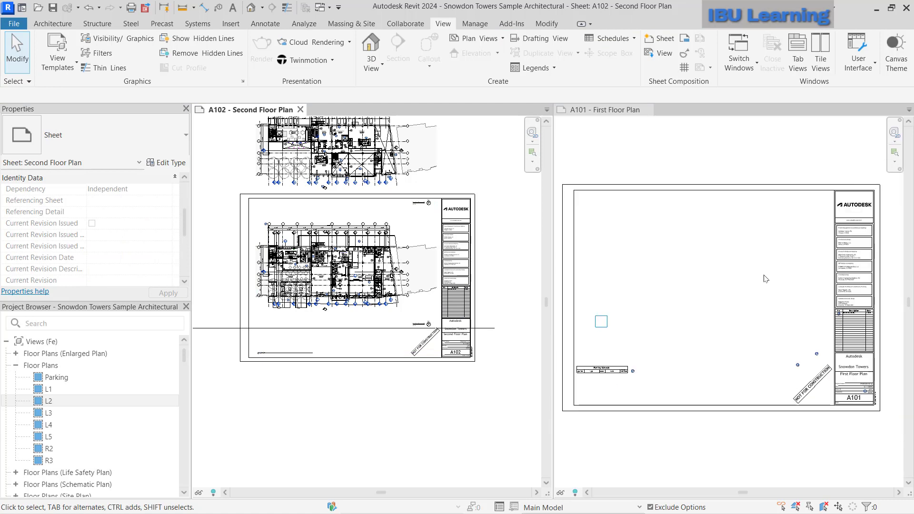
# Place the Room Finish Schedule from the typical schedules in the middle of sheet A101 and clear its selection
pyautogui.click(741, 271)
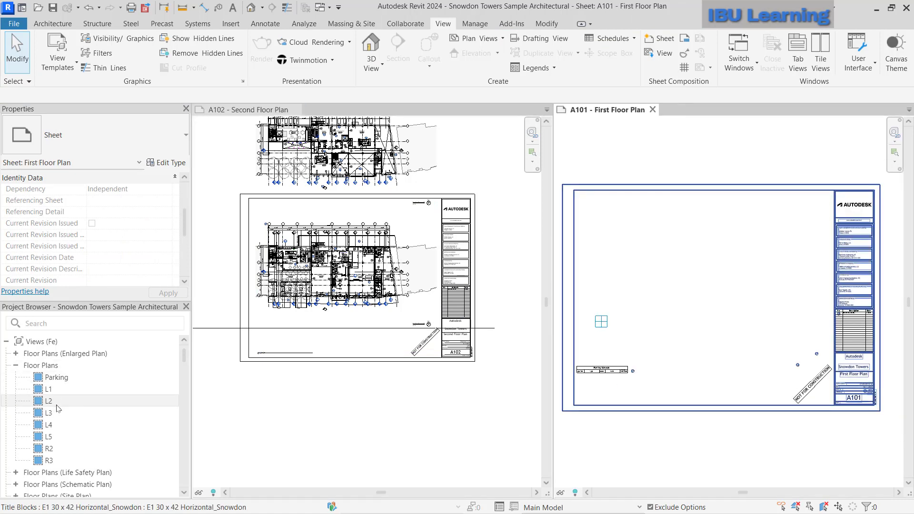
pyautogui.click(45, 366)
pyautogui.click(16, 366)
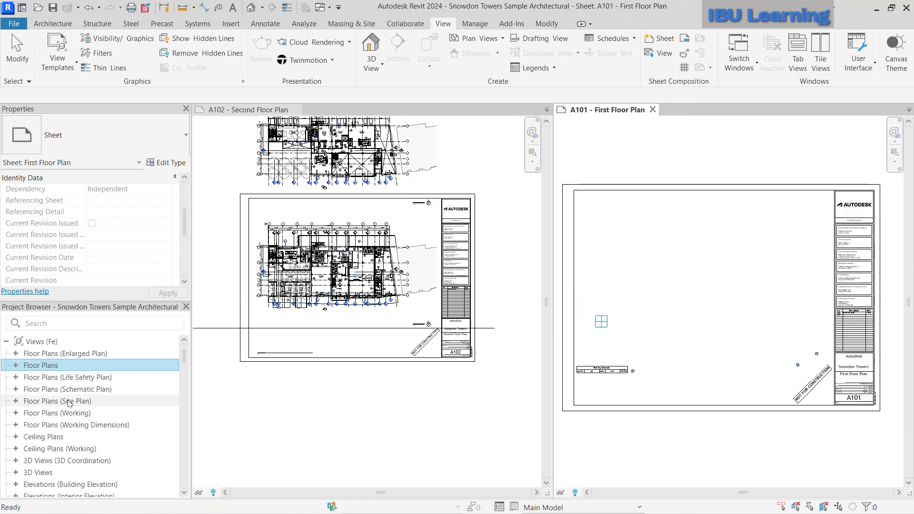
pyautogui.scroll(-10, 67, 401)
pyautogui.scroll(5, 58, 429)
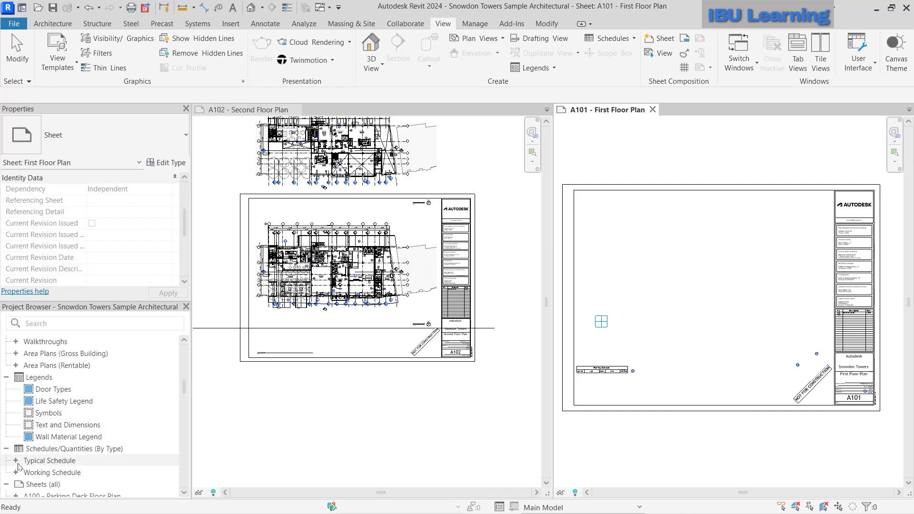
pyautogui.scroll(-5, 56, 445)
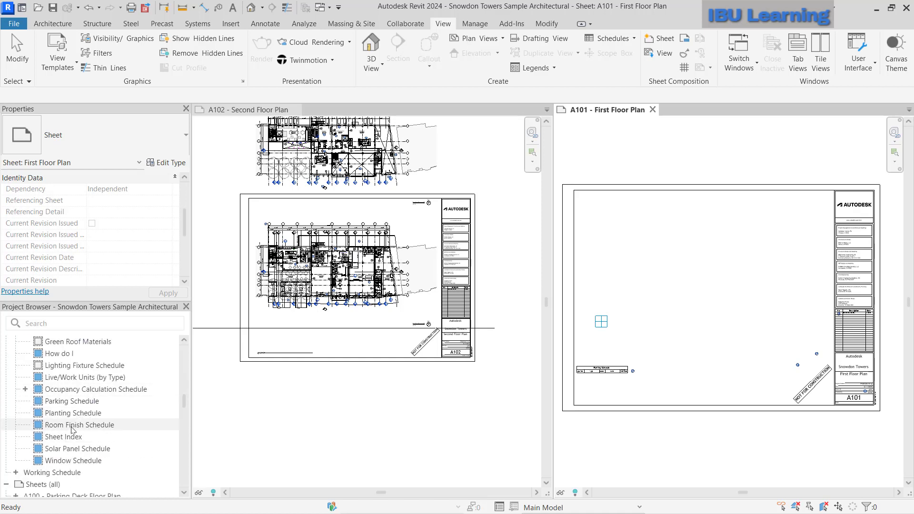
pyautogui.click(74, 426)
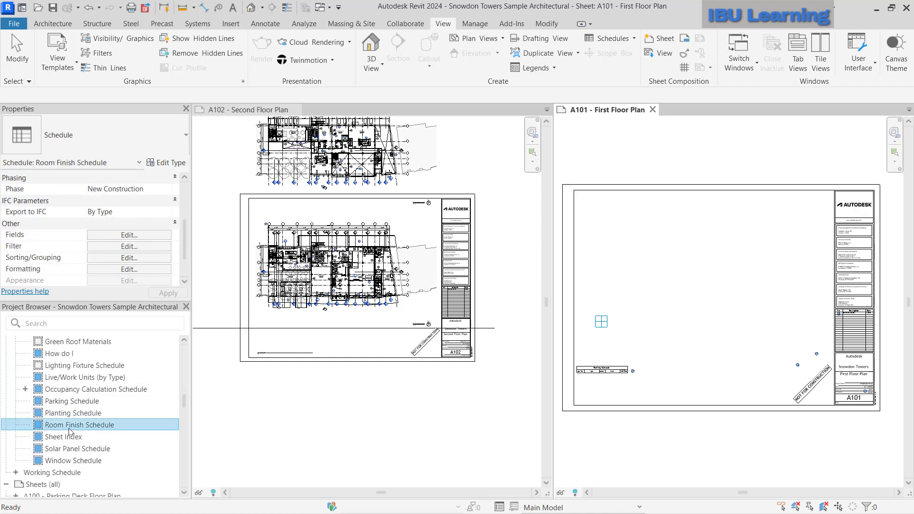
pyautogui.click(697, 291)
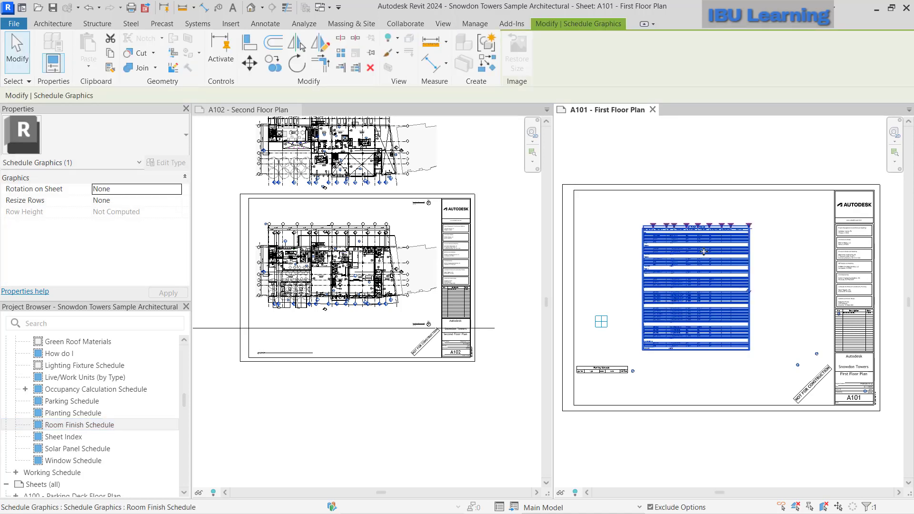
pyautogui.scroll(3, 703, 247)
pyautogui.press('Escape')
# Set the Room Finish Schedule on sheet A101 to resize all rows with a row height of 1/4"
pyautogui.scroll(6, 625, 237)
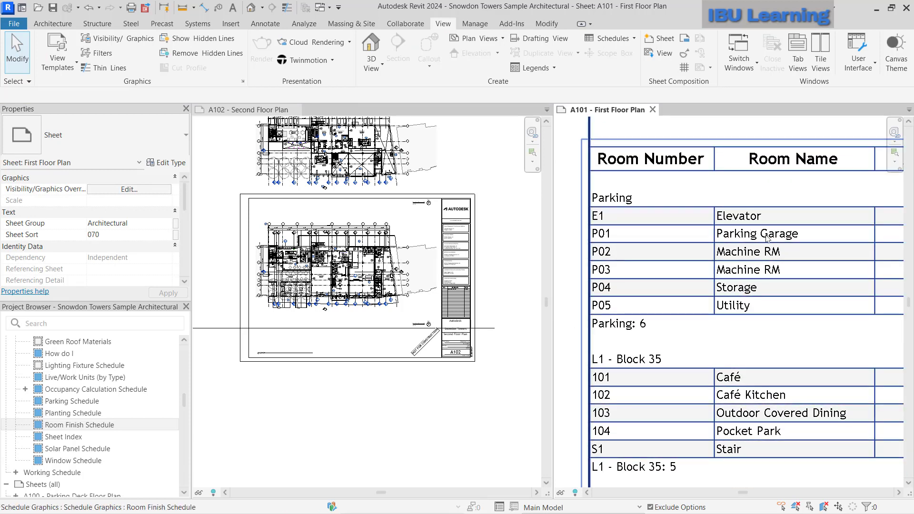
pyautogui.click(748, 234)
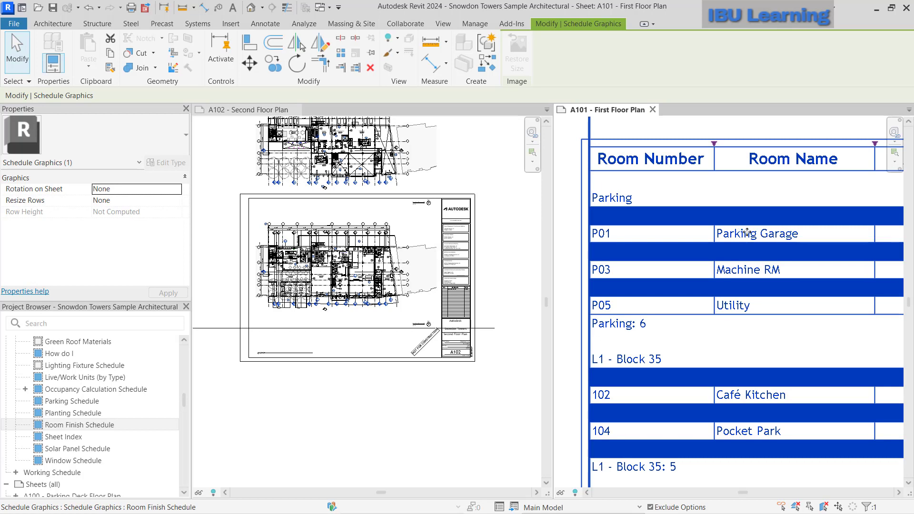
pyautogui.scroll(-2, 652, 245)
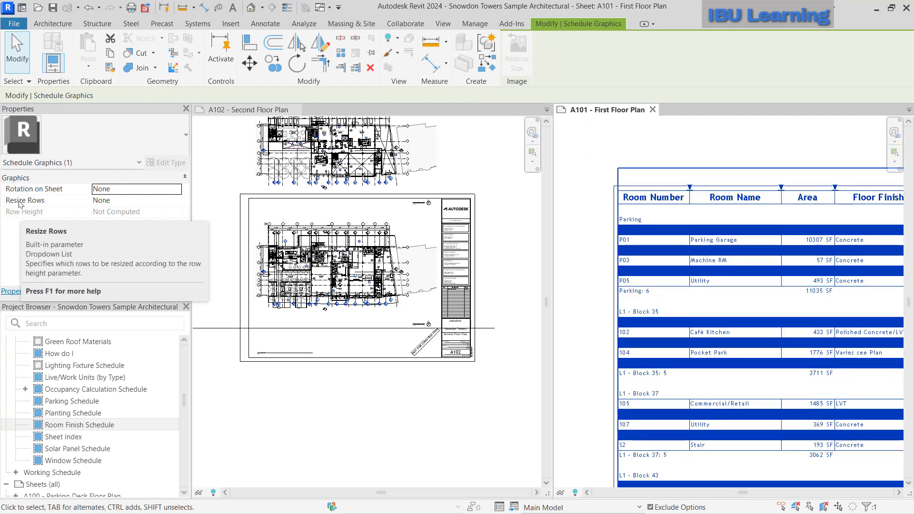
pyautogui.click(123, 199)
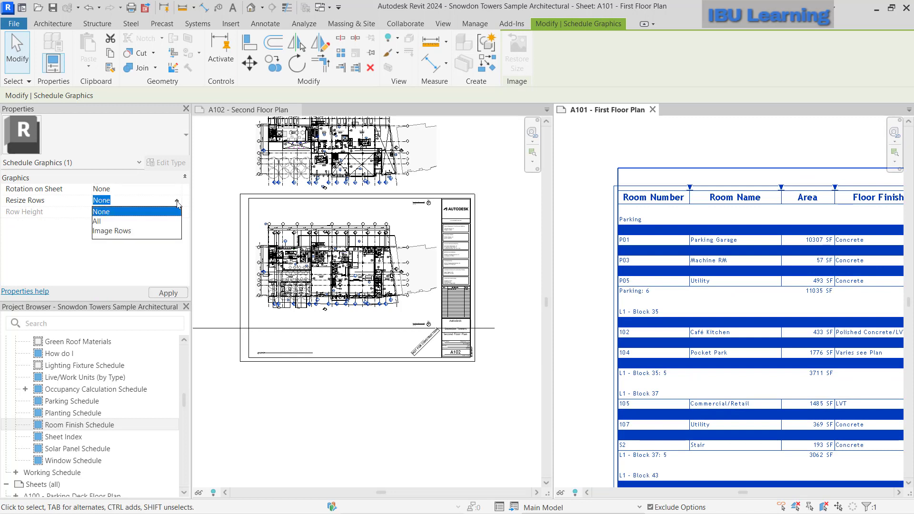
pyautogui.click(102, 222)
pyautogui.click(110, 214)
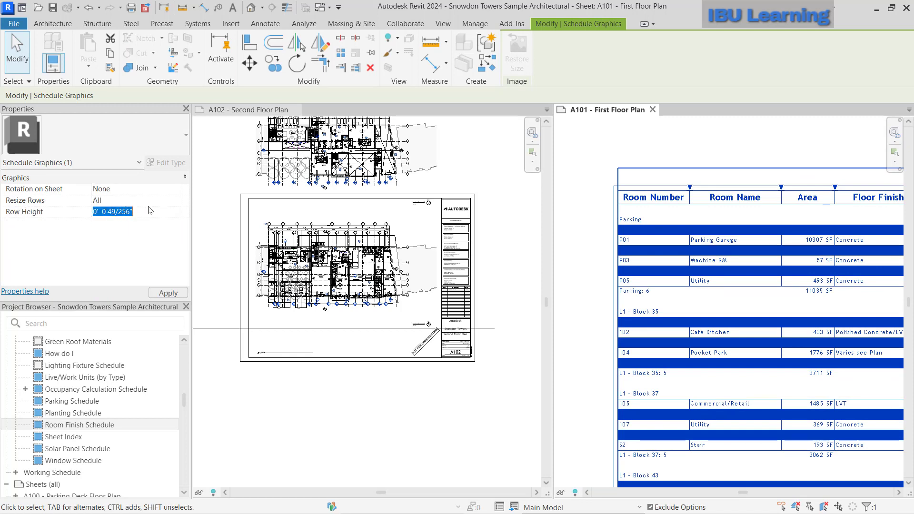
pyautogui.write('17')
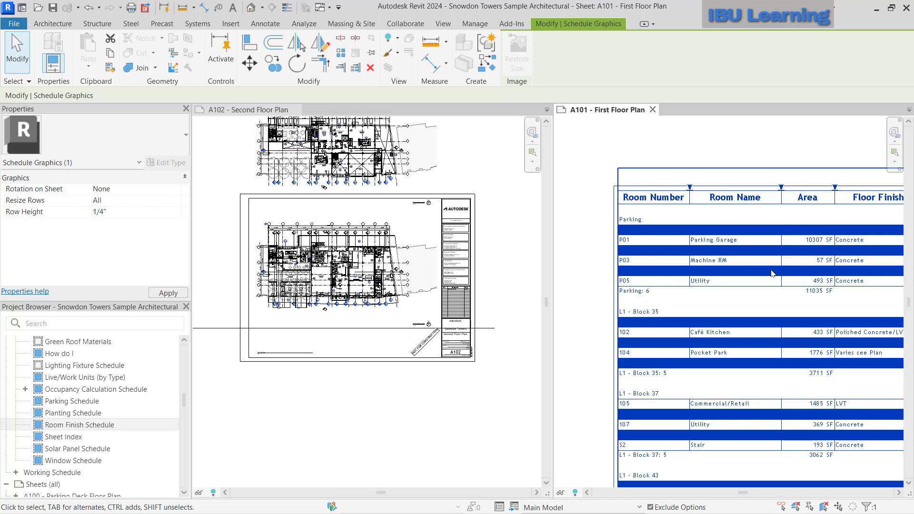
# Examine the resized rows of the Room Finish Schedule on sheet A101, clearing its selection to inspect the whole table
pyautogui.scroll(2, 669, 281)
pyautogui.scroll(-5, 634, 229)
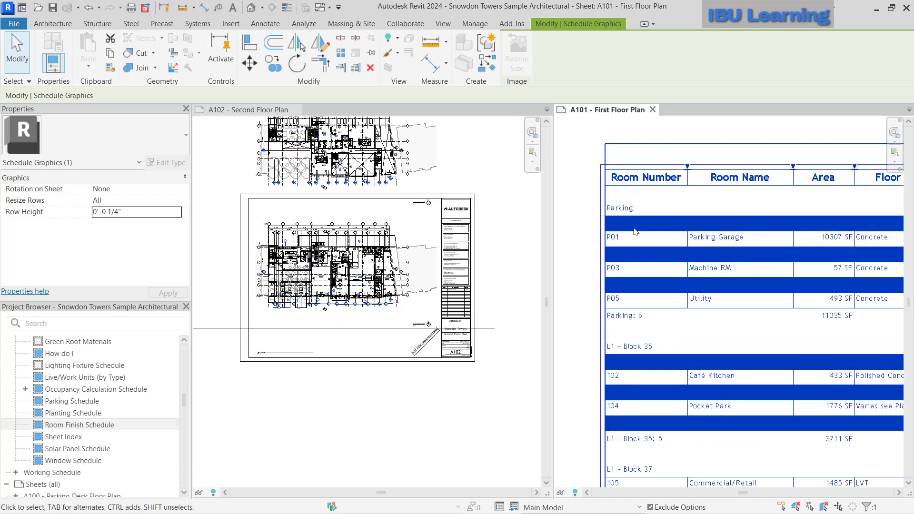
pyautogui.scroll(3, 642, 338)
pyautogui.moveTo(705, 349); pyautogui.dragTo(700, 310, button='middle')
pyautogui.scroll(-1, 709, 286)
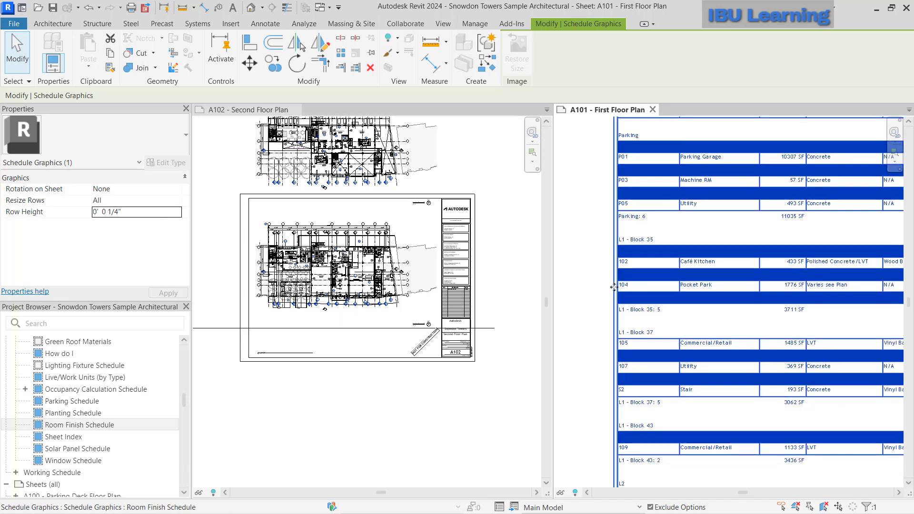
pyautogui.press('Escape')
pyautogui.scroll(3, 707, 274)
pyautogui.scroll(-4, 665, 279)
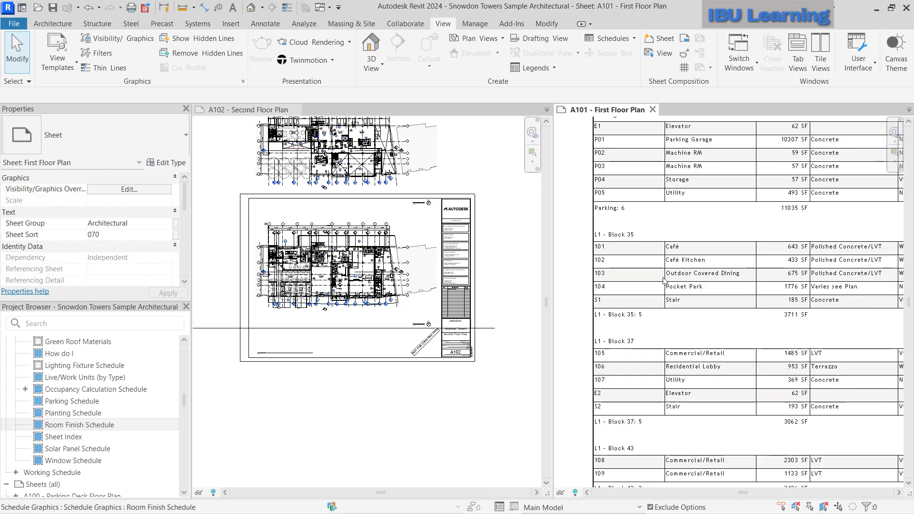
pyautogui.moveTo(808, 375); pyautogui.dragTo(729, 306, button='middle')
pyautogui.scroll(-5, 680, 257)
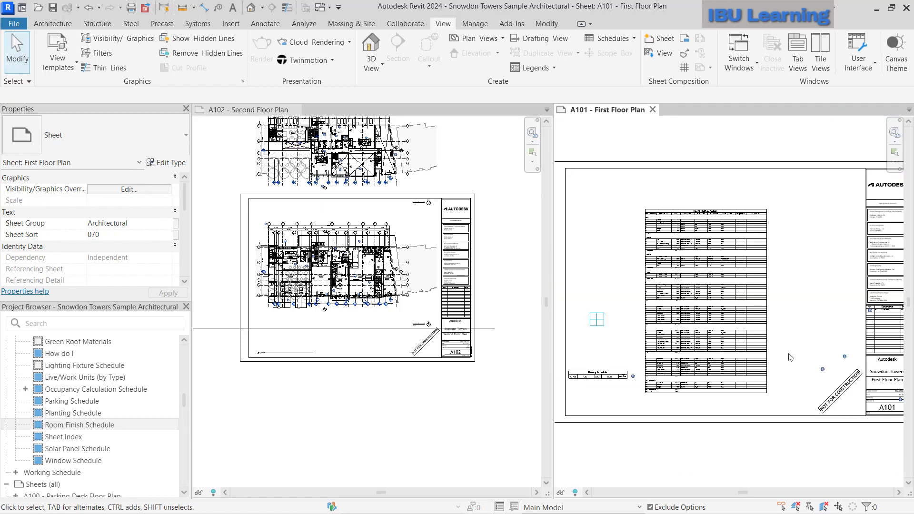
# Return to sheet A102 - Second Floor Plan and inspect its plan viewports up close
pyautogui.click(512, 251)
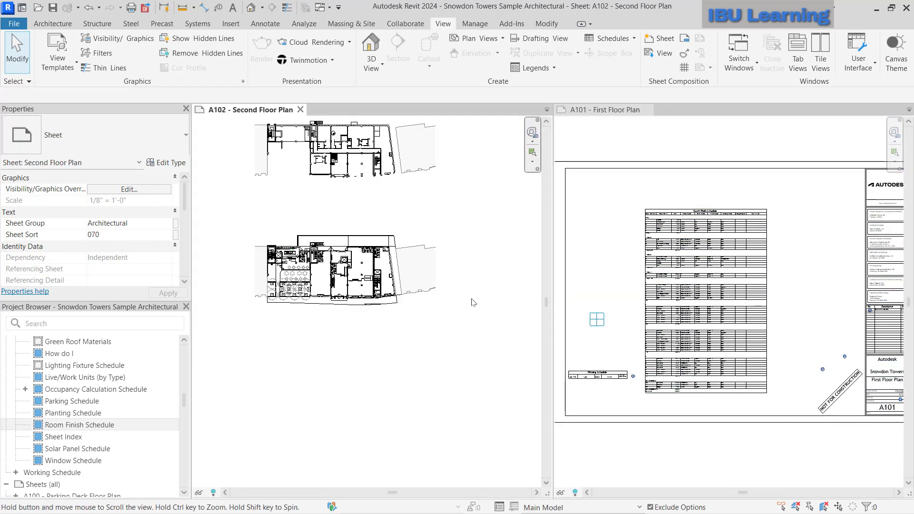
pyautogui.scroll(4, 471, 302)
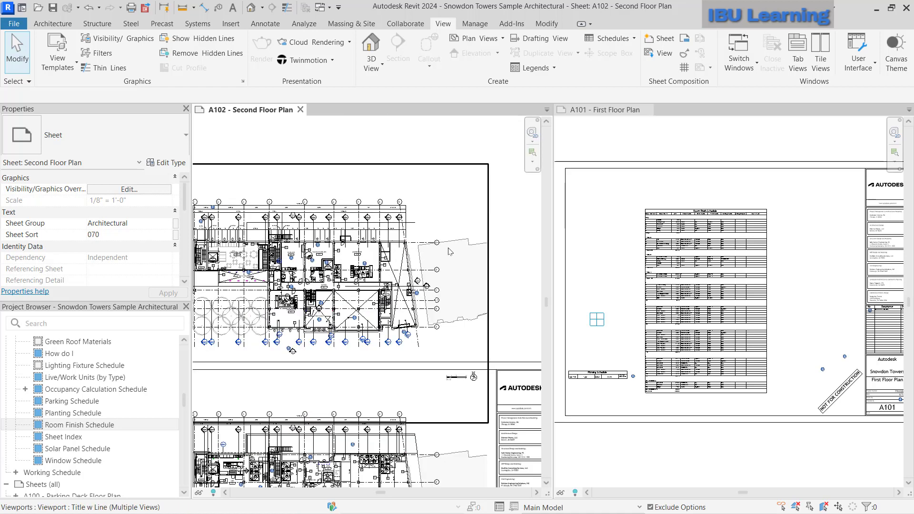